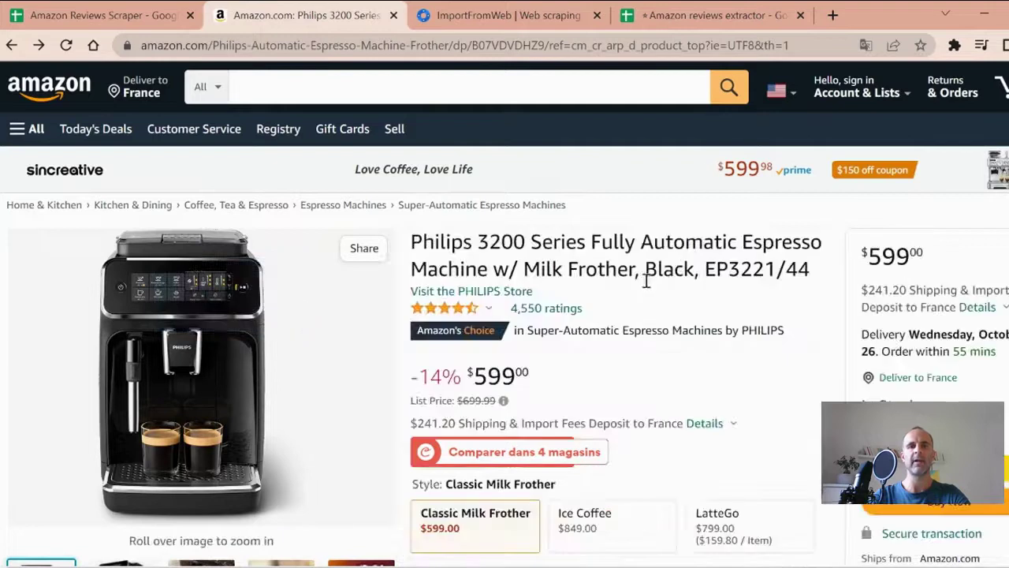
# Switch from the Philips espresso page to the Amazon Reviews Scraper sheet and select cell B5.
pyautogui.click(85, 11)
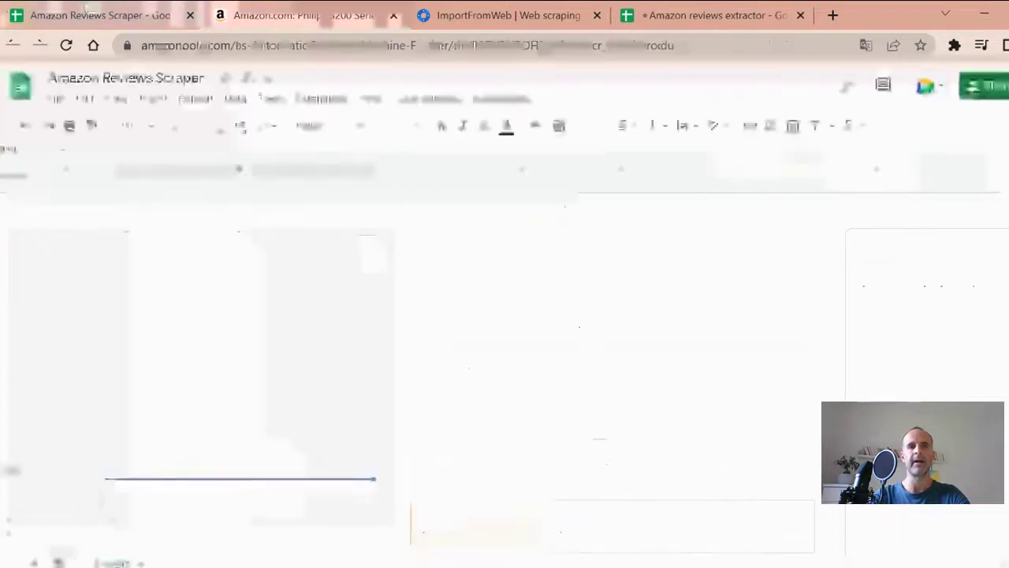
pyautogui.click(227, 249)
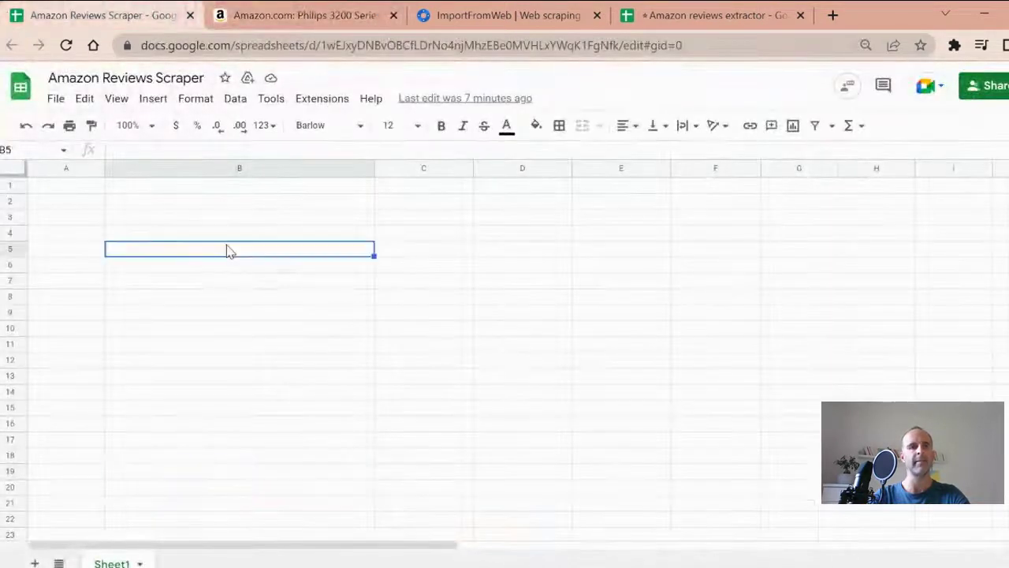
# Check the ImportFromWeb Marketplace listing to confirm the add-on is already installed.
pyautogui.click(544, 10)
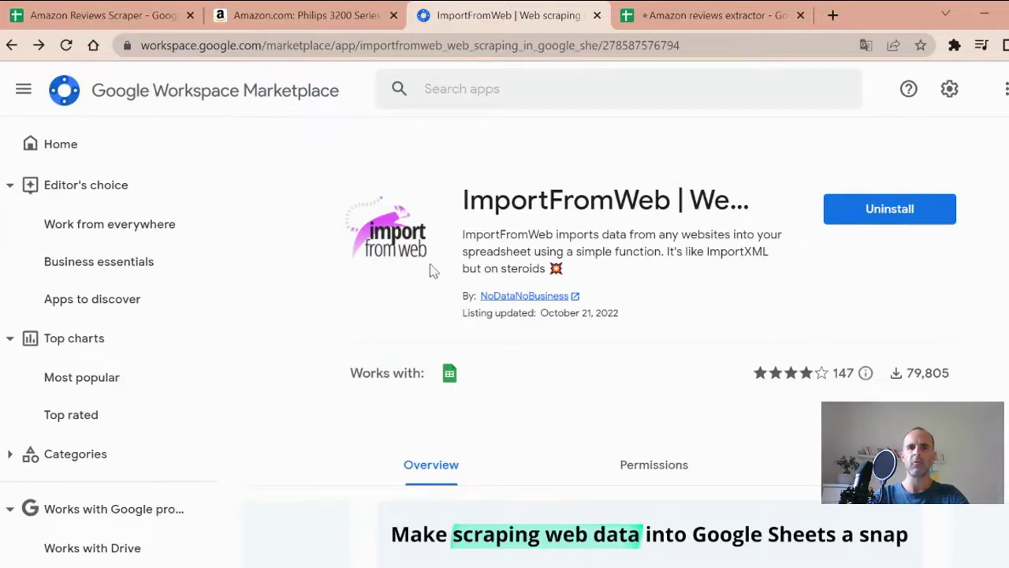
pyautogui.scroll(-4, 550, 328)
pyautogui.scroll(4, 631, 331)
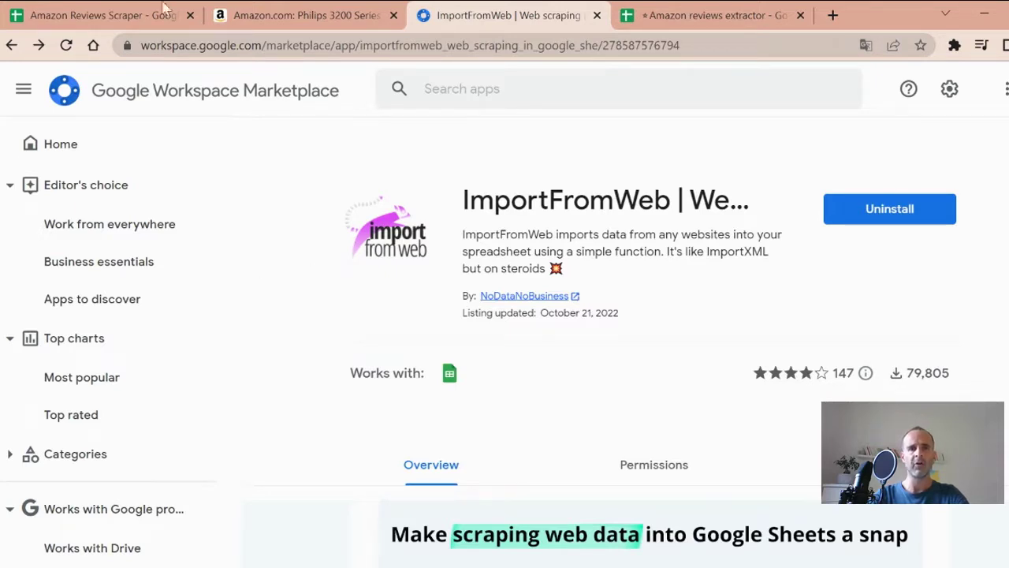
pyautogui.moveTo(78, 9)
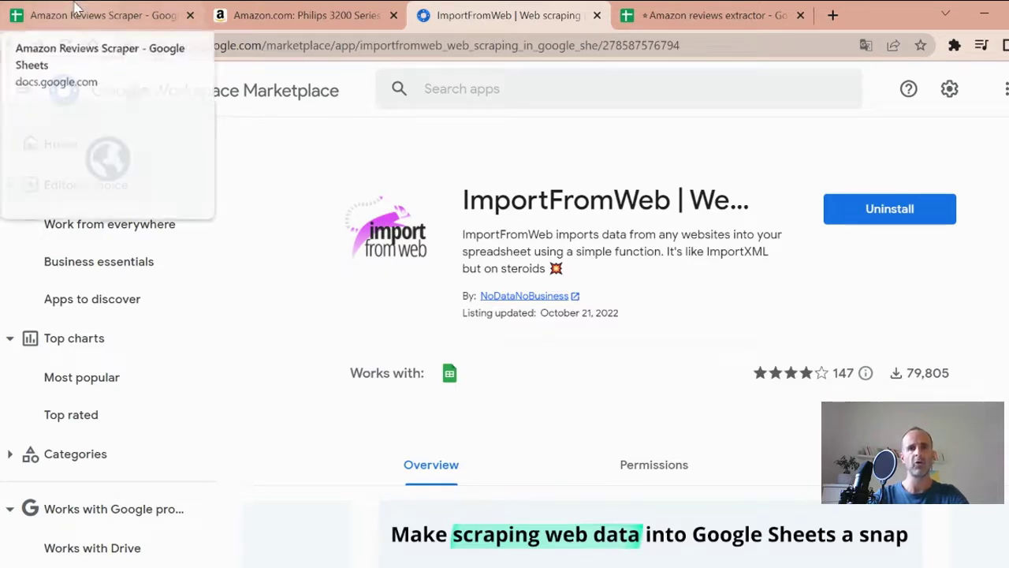
# Select B3 and reactivate ImportFromWeb from Extensions to open its Function Builder.
pyautogui.click(128, 9)
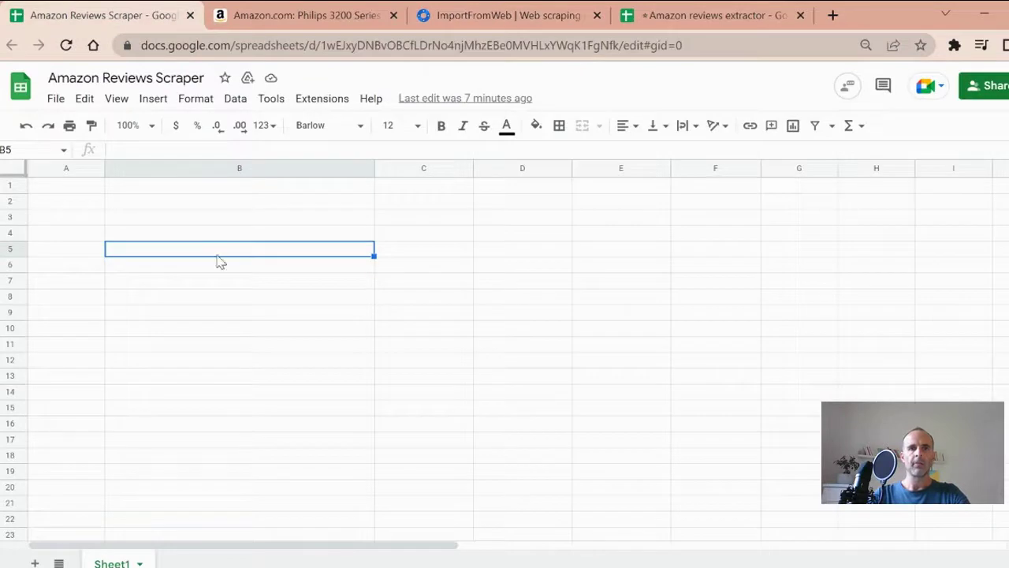
pyautogui.click(146, 220)
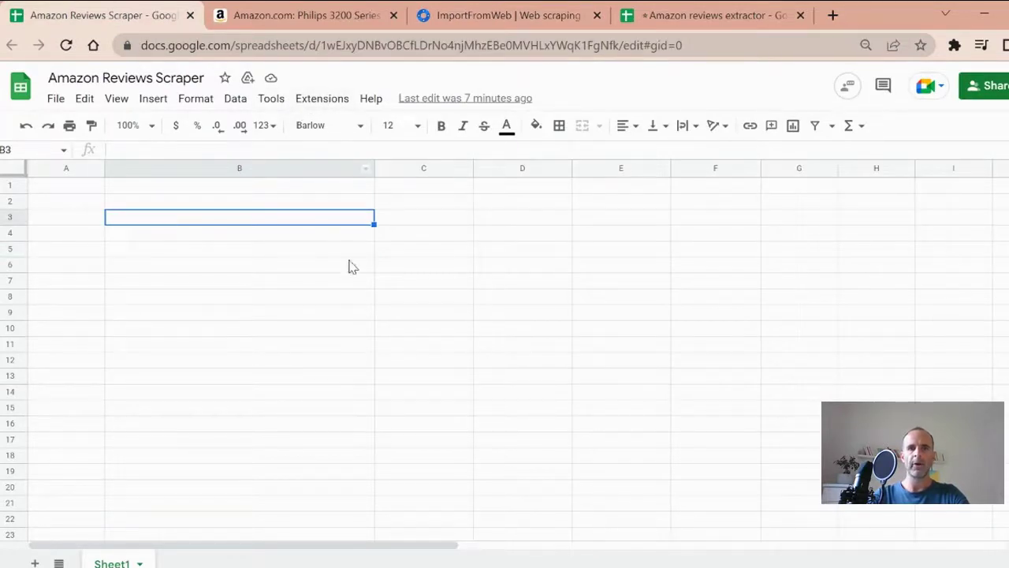
pyautogui.click(327, 99)
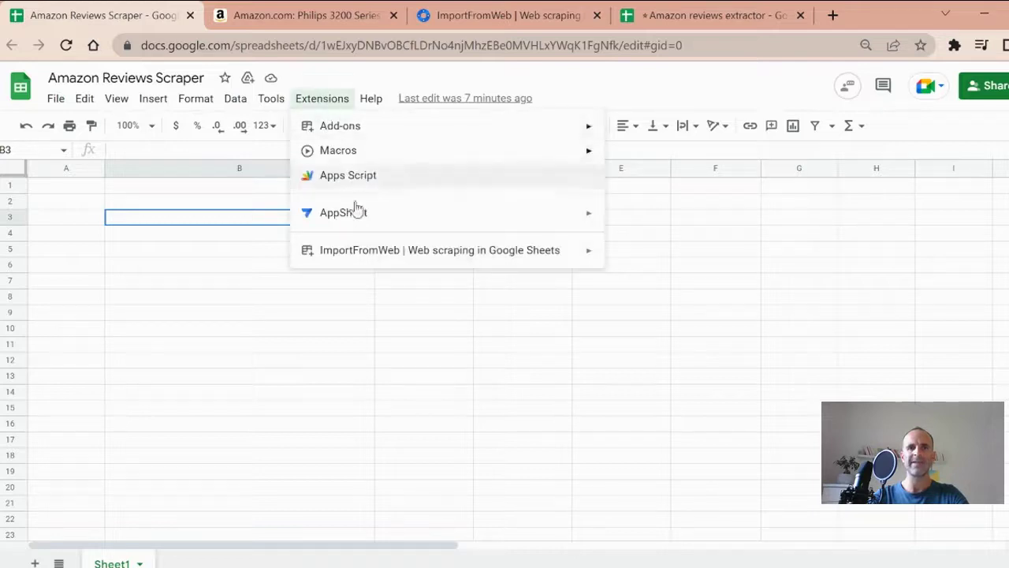
pyautogui.moveTo(361, 253)
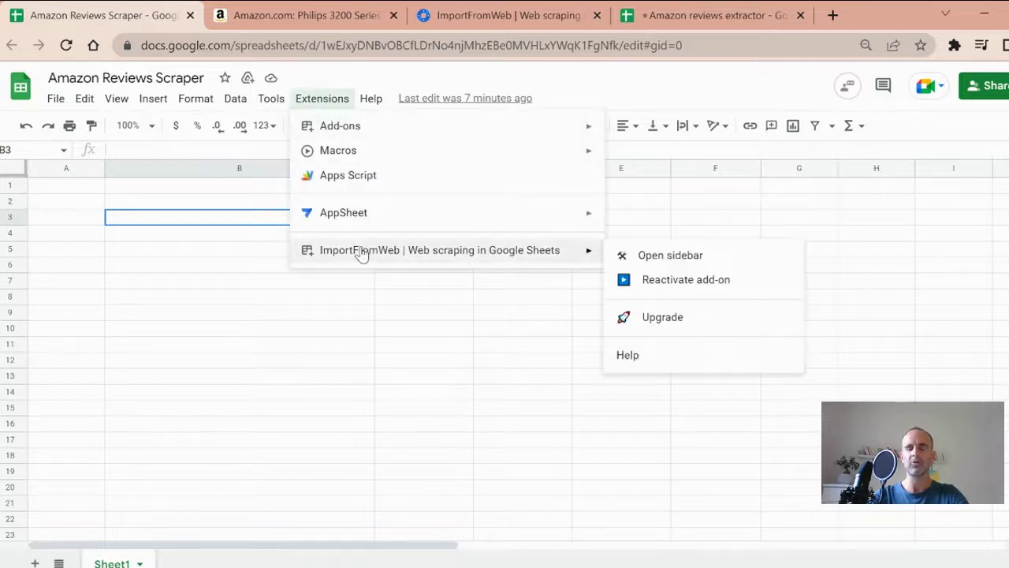
pyautogui.click(658, 281)
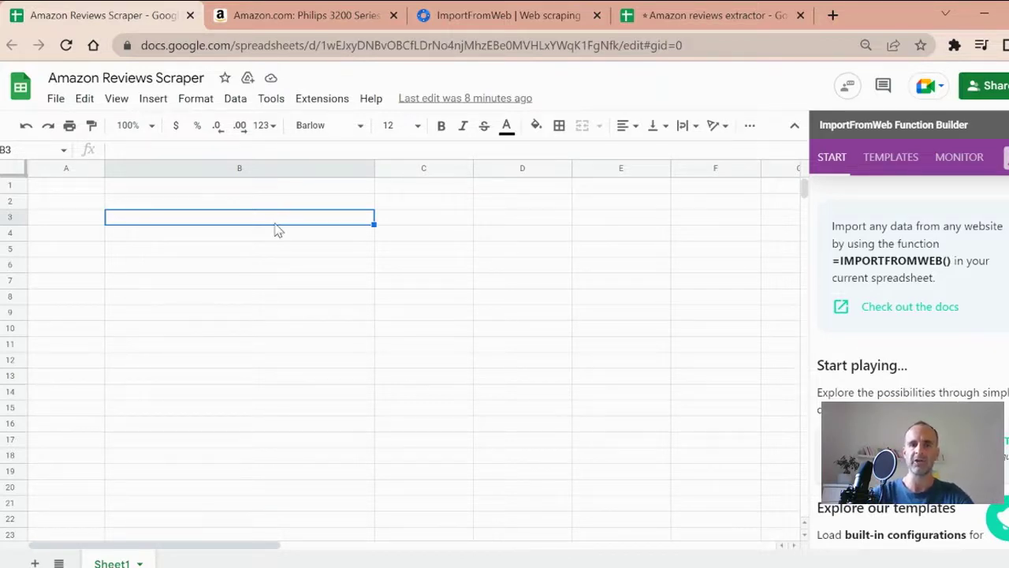
# Start =IMPORTFROMWEB( in B3 with C5 as the urls argument, then cancel it.
pyautogui.write('=')
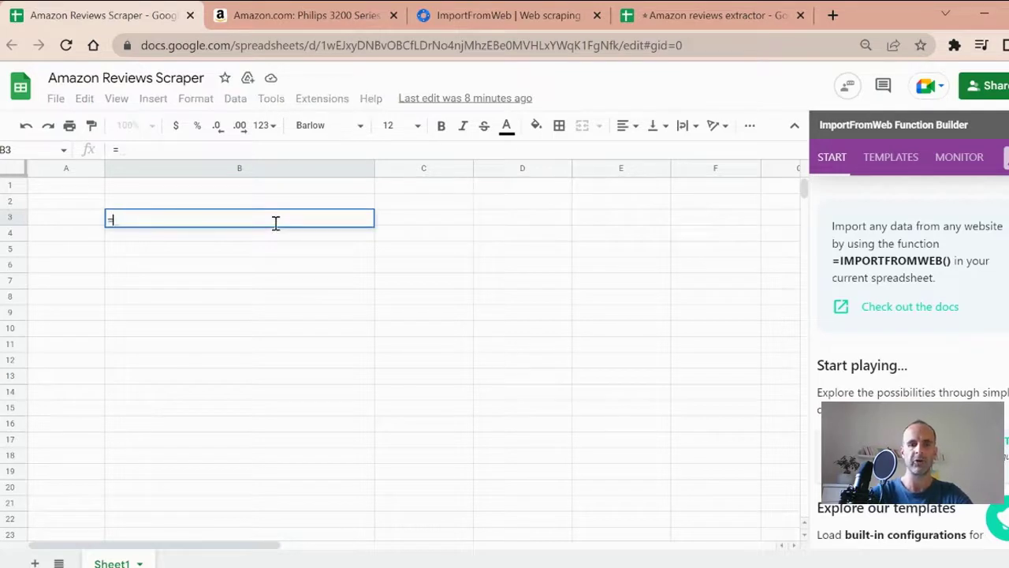
pyautogui.write('IMPORTF')
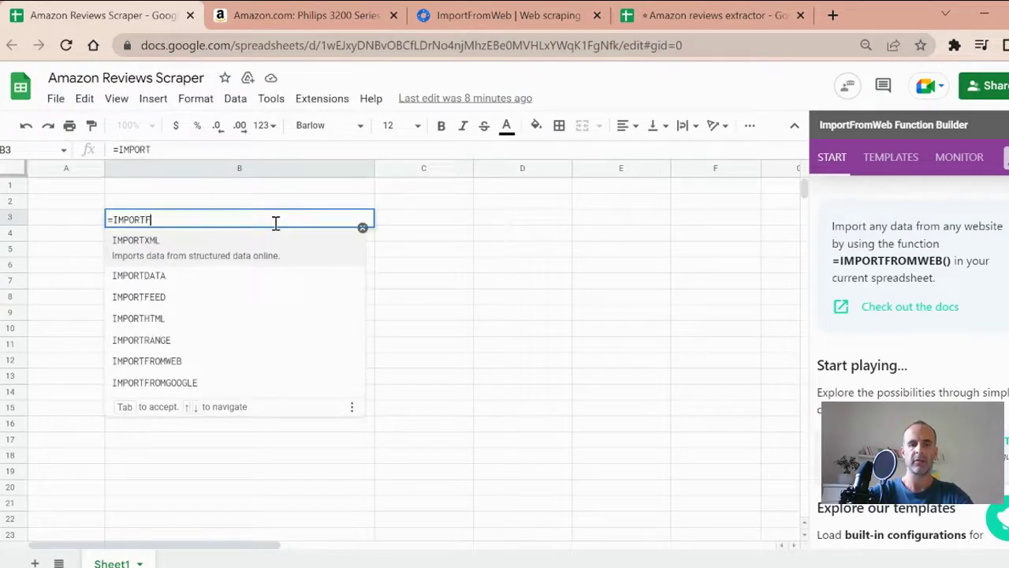
pyautogui.write('ROMWEB')
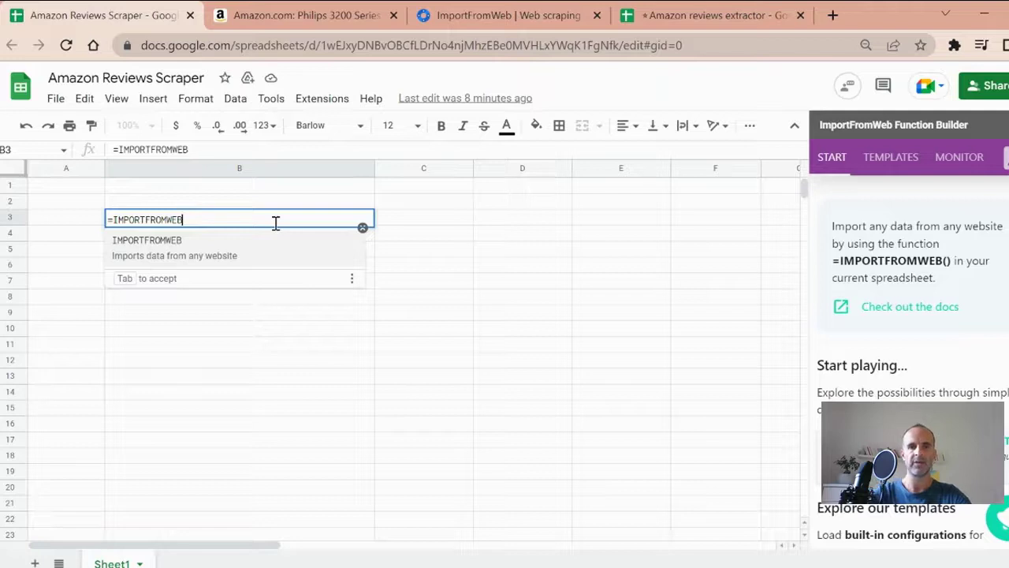
pyautogui.write('(')
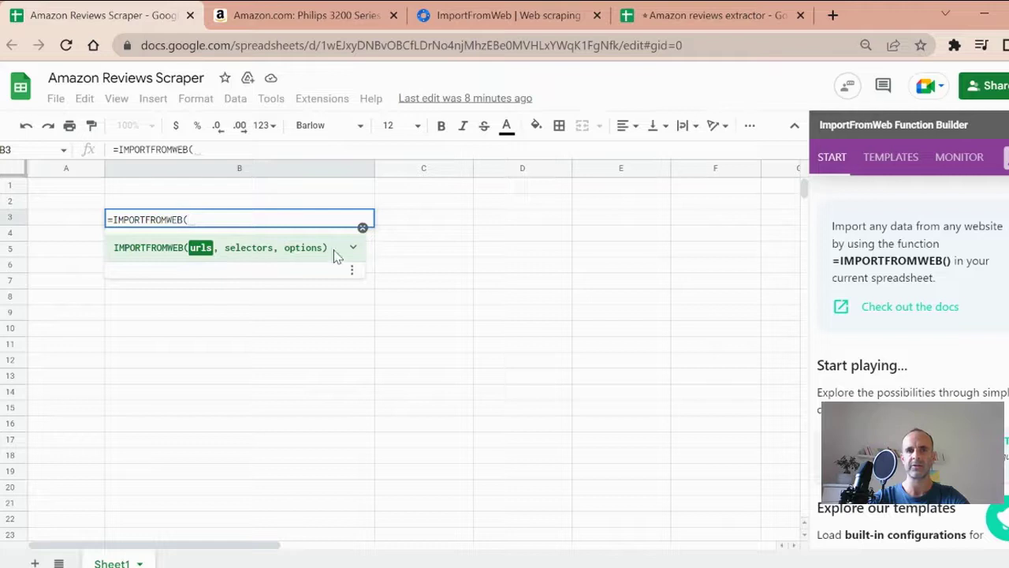
pyautogui.click(362, 228)
pyautogui.click(426, 252)
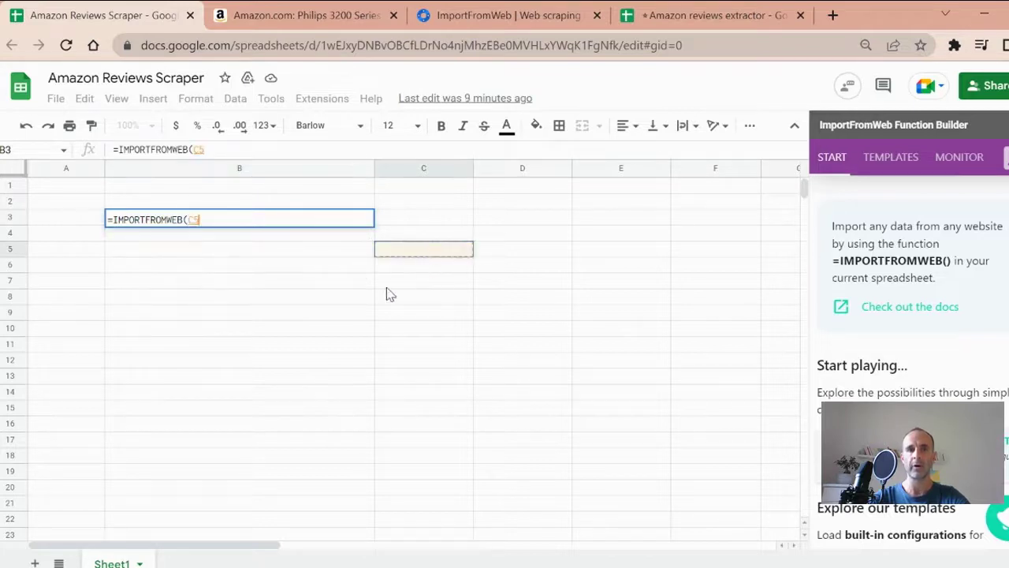
pyautogui.press('Escape')
# Open the full customer reviews page for the Philips 3200 espresso machine.
pyautogui.click(308, 15)
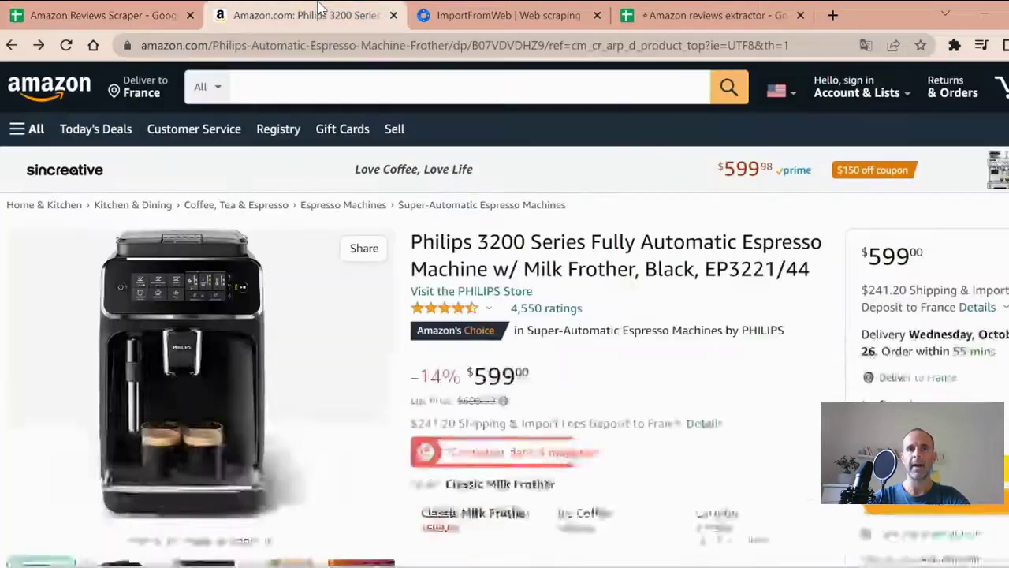
pyautogui.click(205, 45)
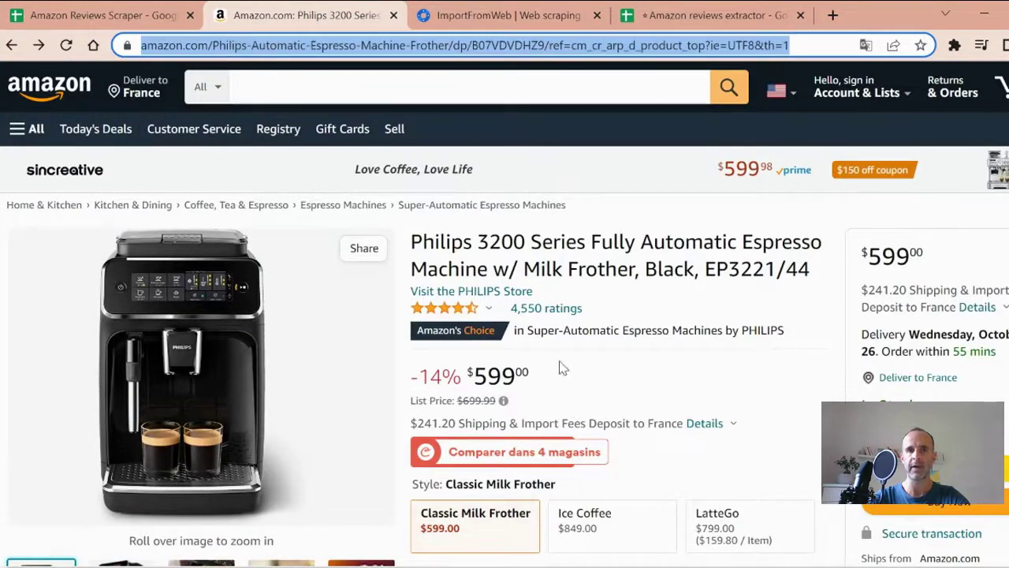
pyautogui.click(543, 309)
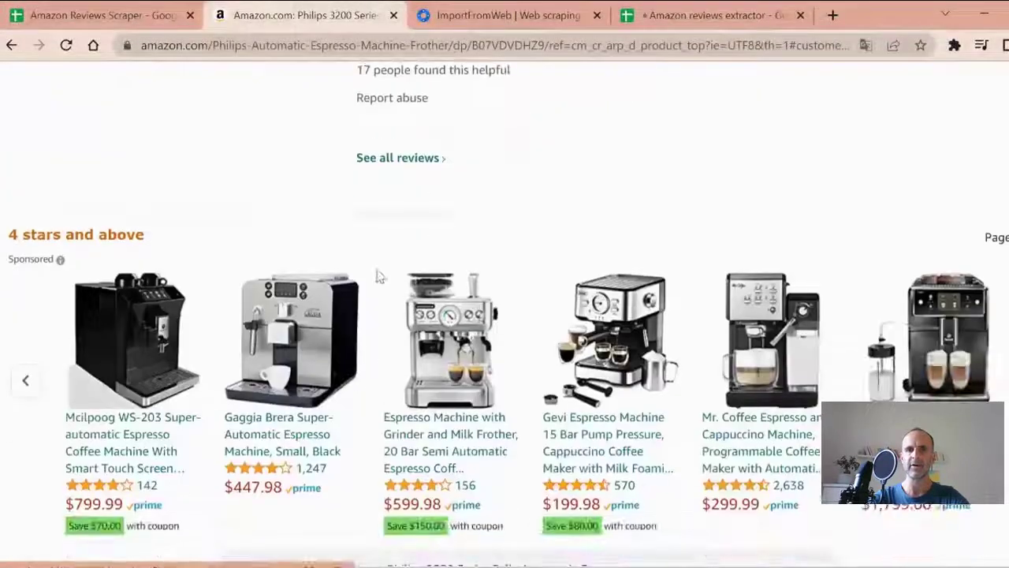
pyautogui.click(406, 160)
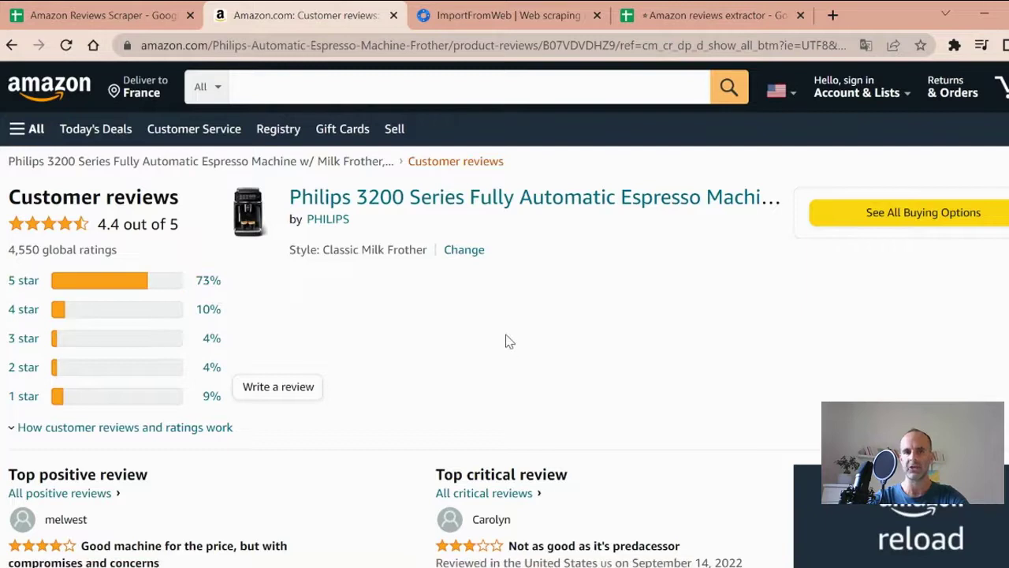
pyautogui.scroll(-2, 509, 352)
pyautogui.scroll(2, 504, 367)
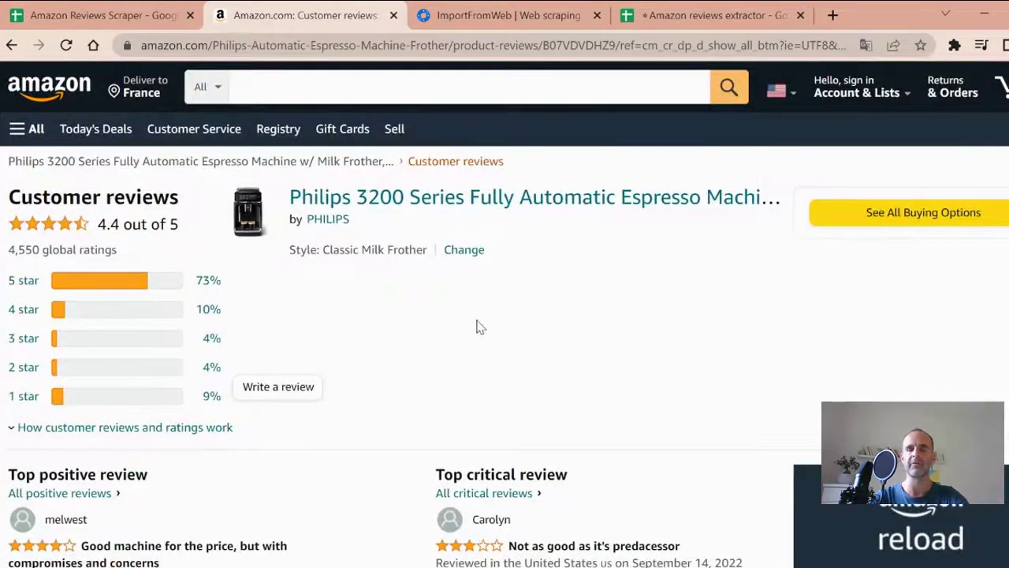
pyautogui.scroll(-1, 481, 324)
pyautogui.scroll(-6, 484, 323)
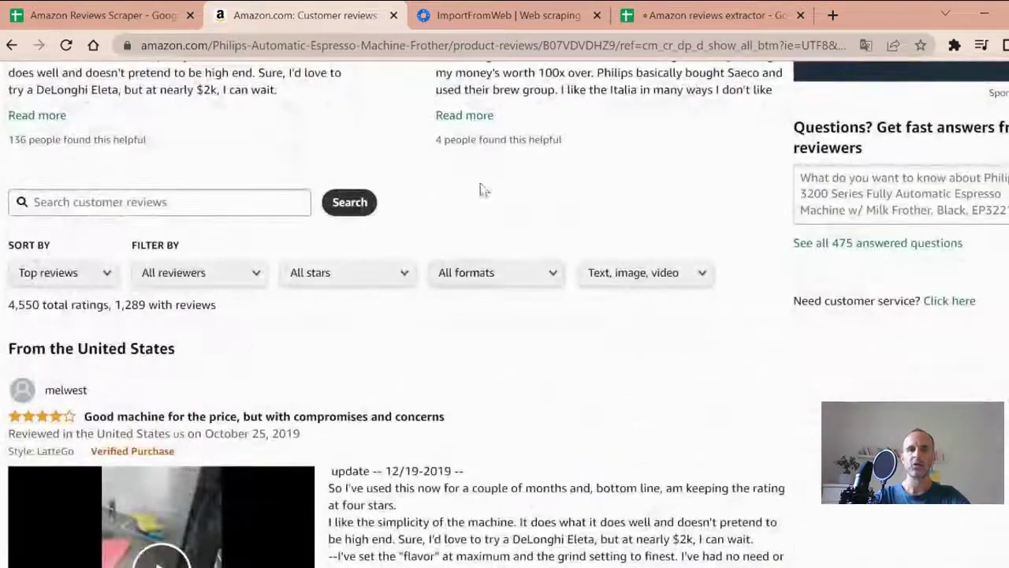
# Copy the reviews page URL from the address bar.
pyautogui.click(446, 47)
pyautogui.rightClick(474, 52)
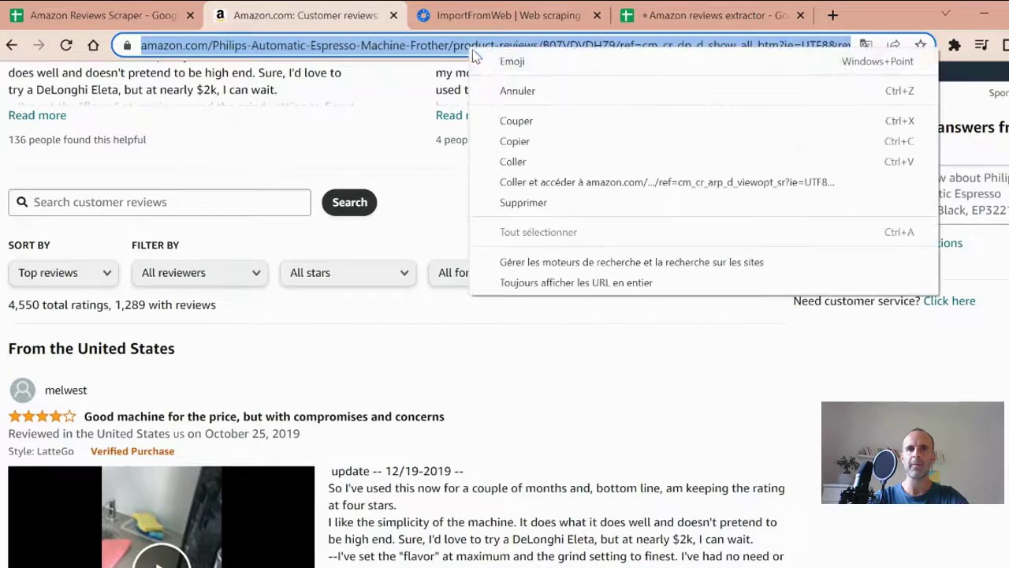
pyautogui.click(514, 141)
# Paste the Amazon reviews page URL into cell B2.
pyautogui.click(51, 13)
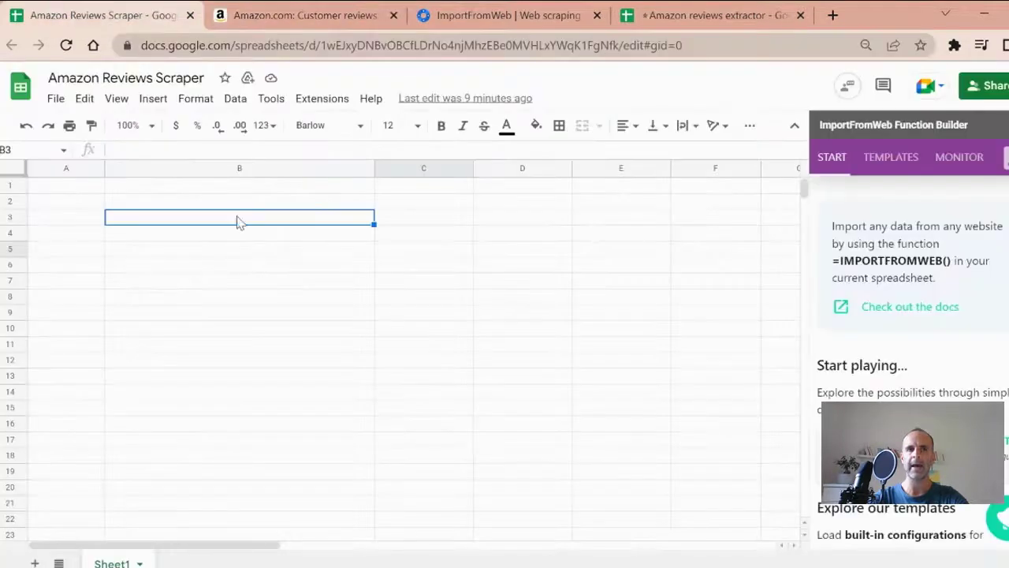
pyautogui.click(178, 206)
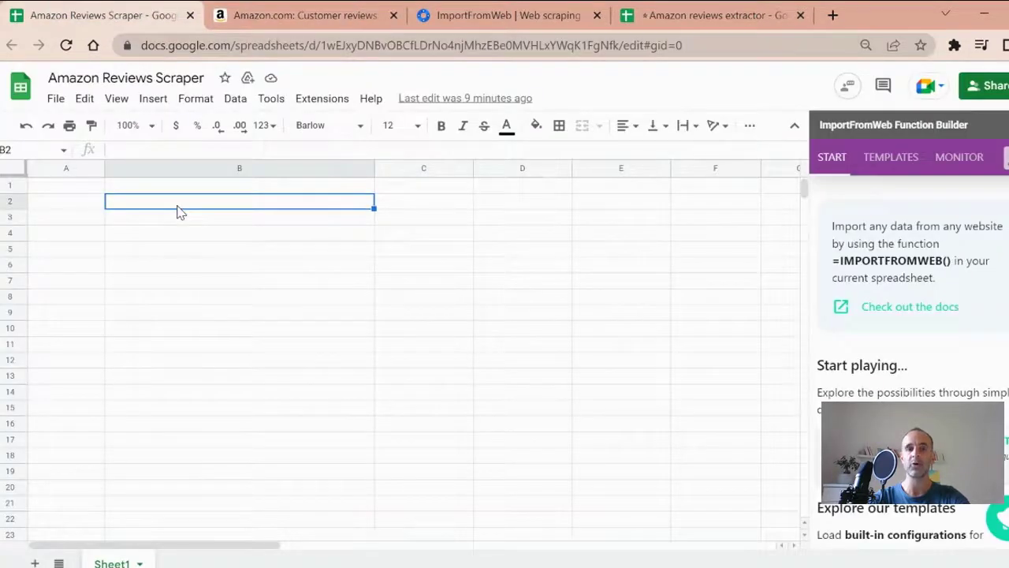
pyautogui.hotkey('ctrl', 'v')
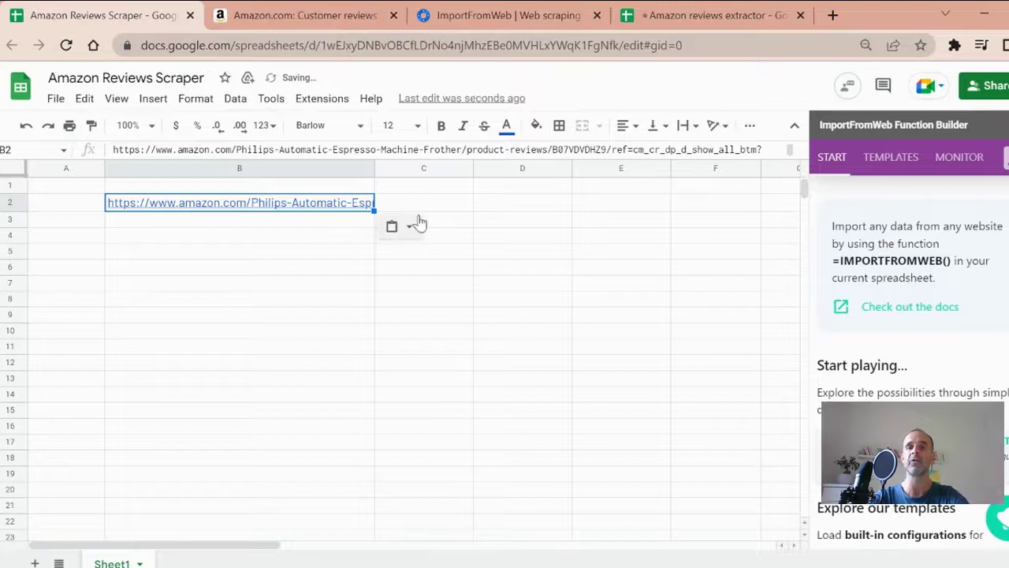
# Enter headers review_rating, review_title and review_body in C1, D1 and E1.
pyautogui.click(417, 193)
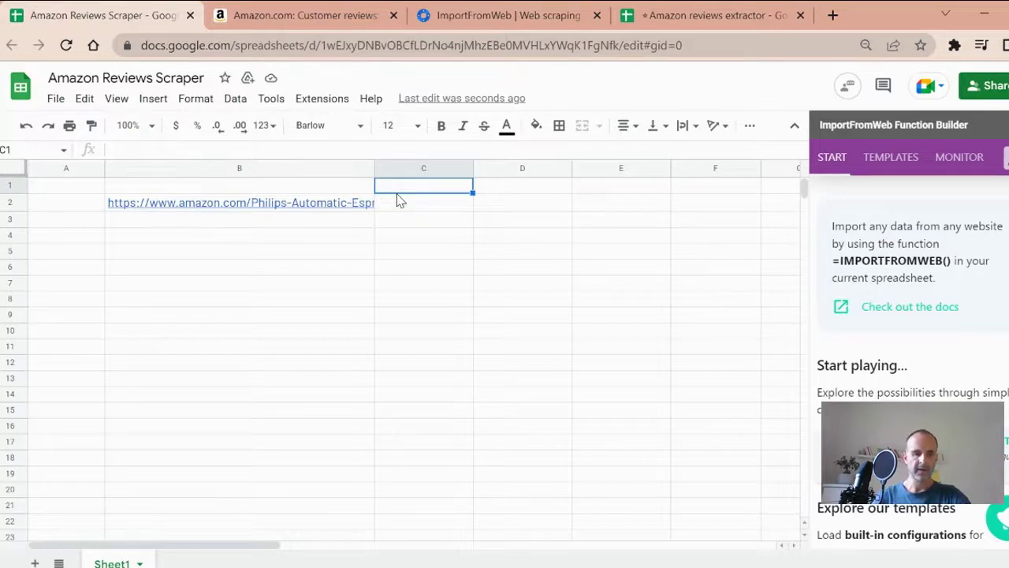
pyautogui.write('review')
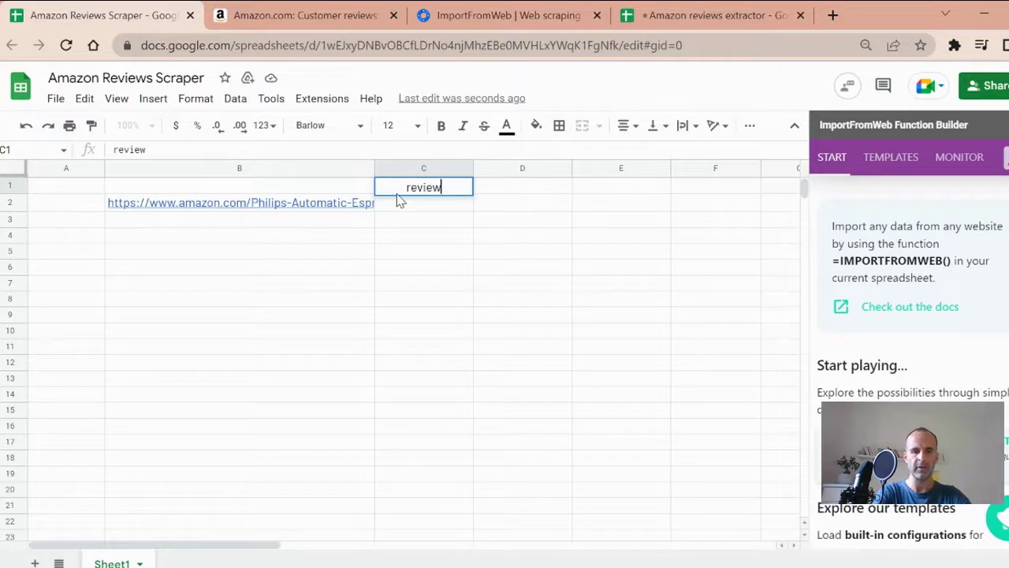
pyautogui.write('_rating')
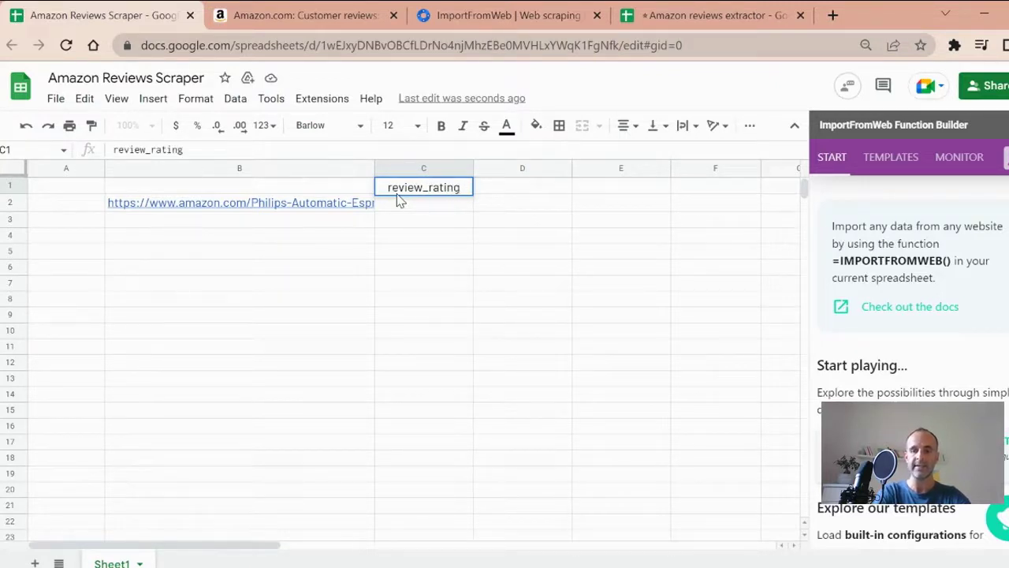
pyautogui.press('Tab')
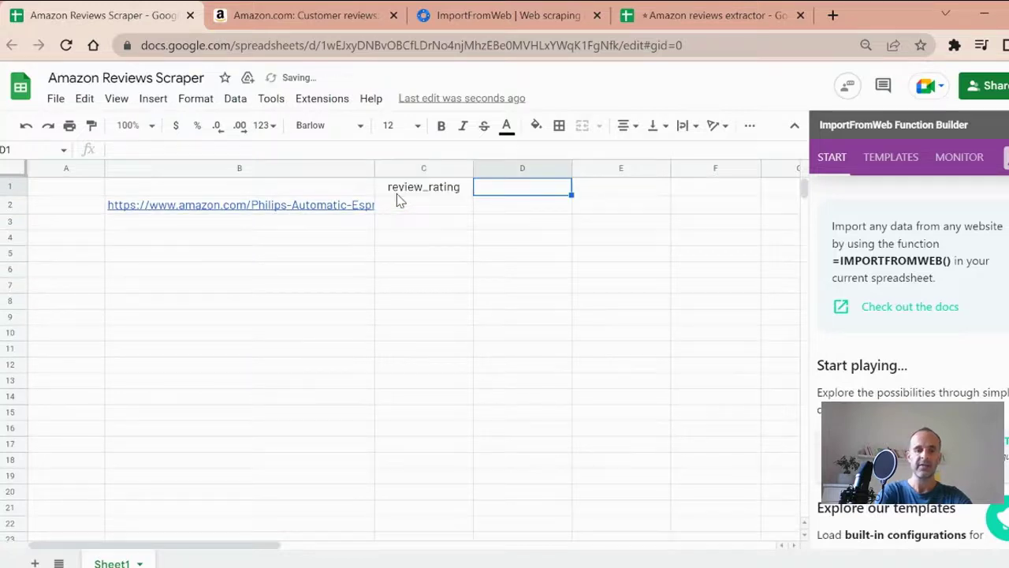
pyautogui.write('review_')
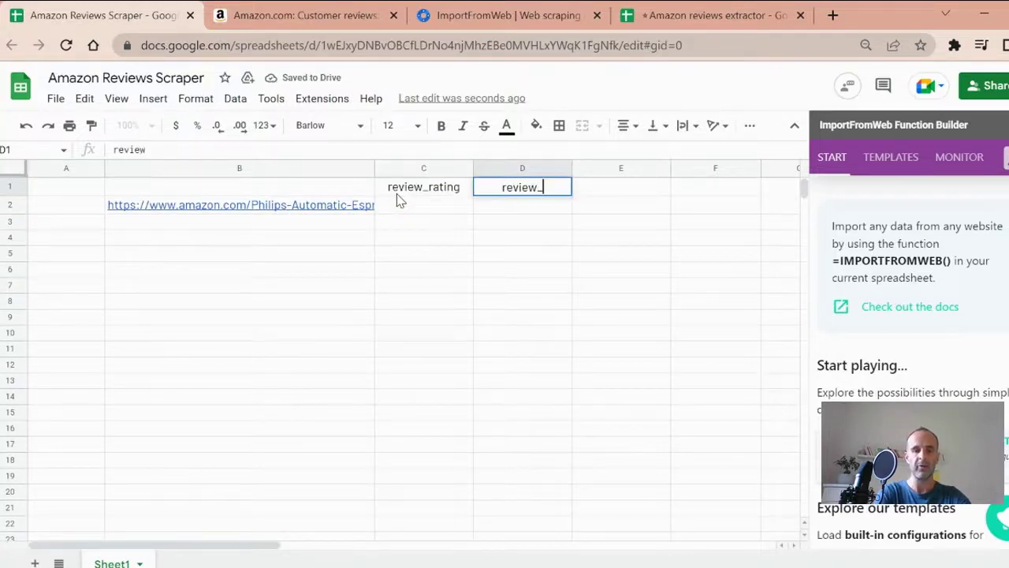
pyautogui.write('title')
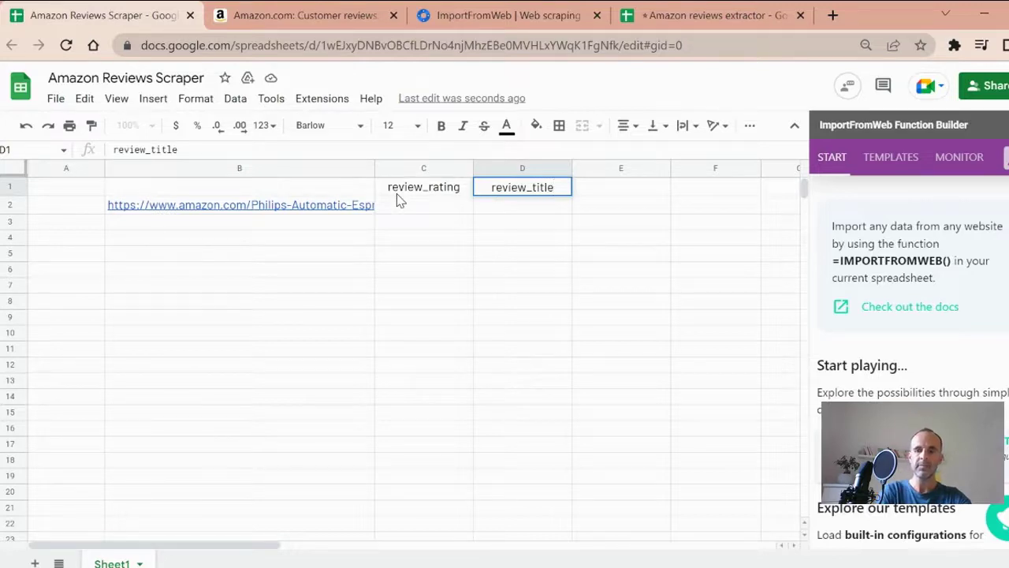
pyautogui.press('Tab')
pyautogui.write('rev')
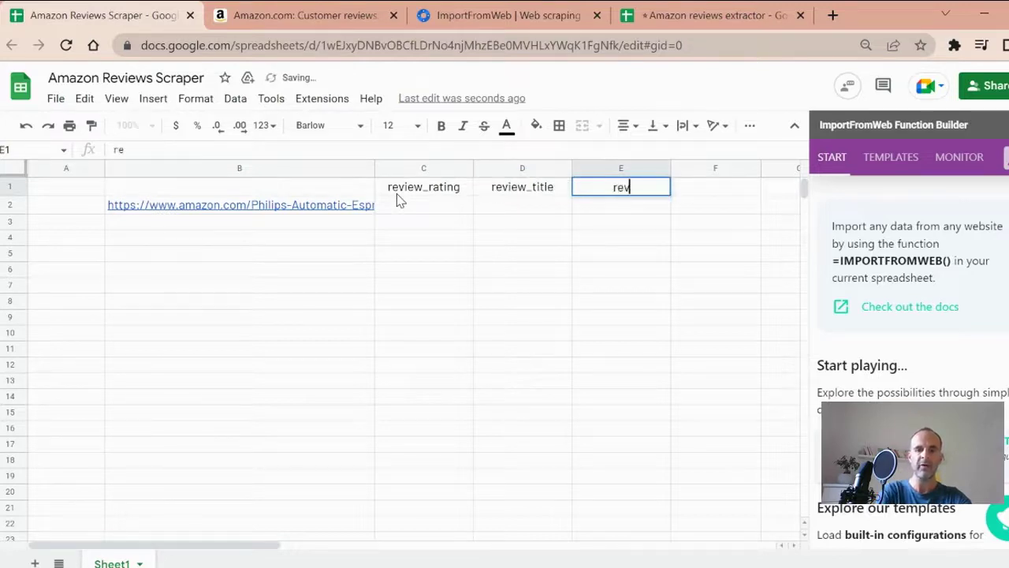
pyautogui.write('iew_body')
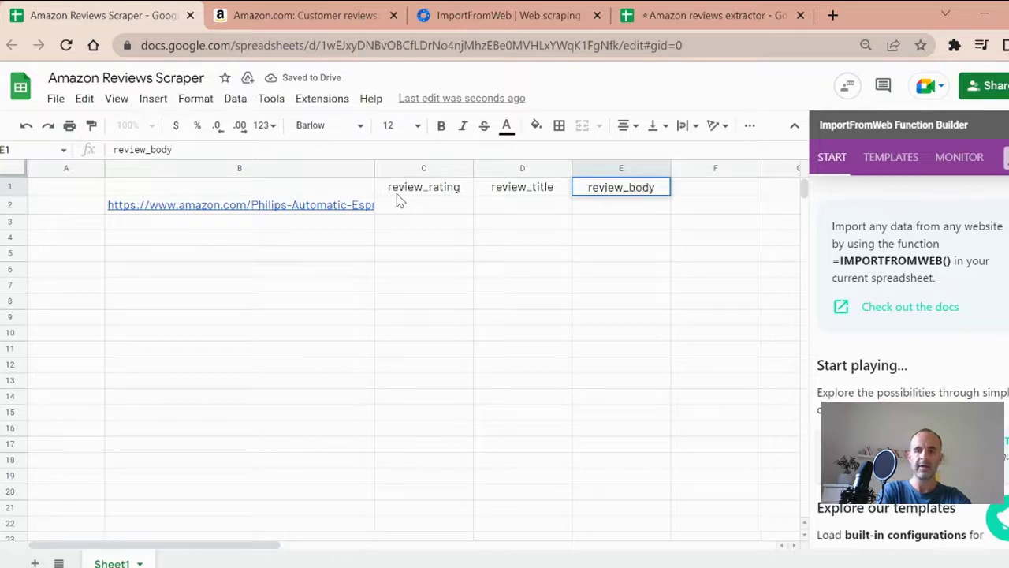
pyautogui.press('Return')
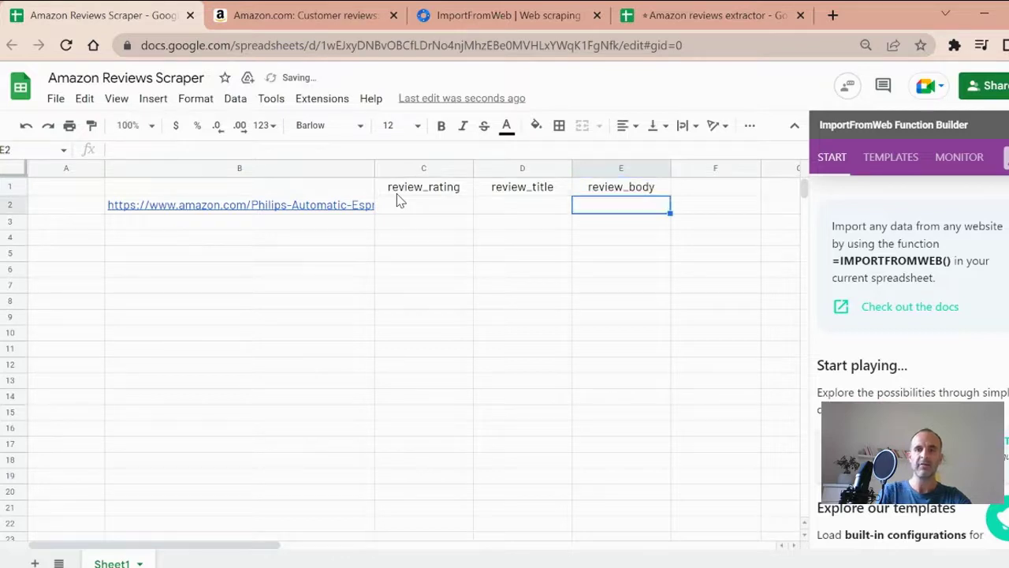
# Check the review URL in B2, then reload the Philips 3200 Amazon reviews page.
pyautogui.click(304, 15)
pyautogui.scroll(-1, 304, 407)
pyautogui.scroll(-1, 303, 407)
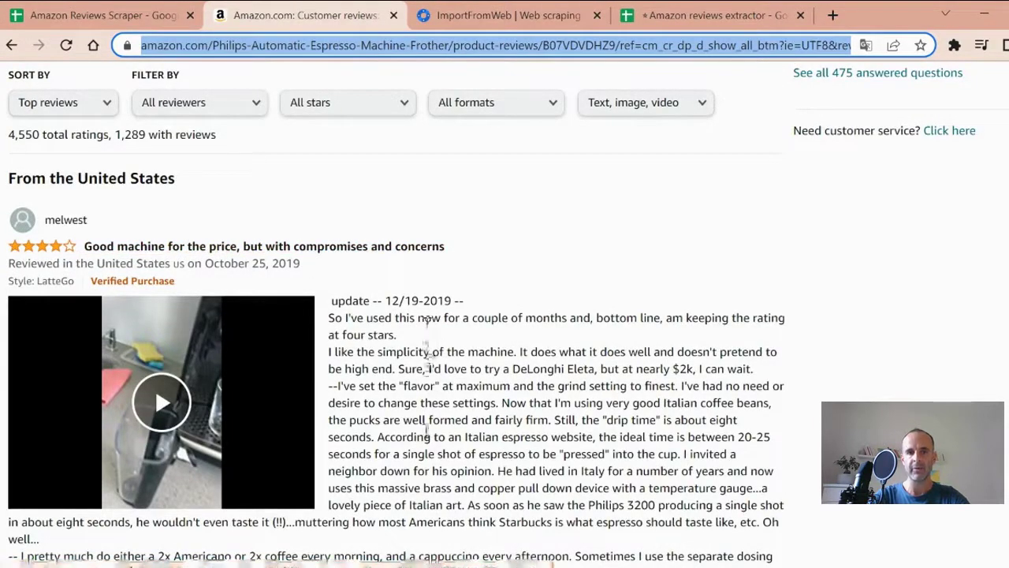
pyautogui.scroll(-3, 425, 430)
pyautogui.click(89, 13)
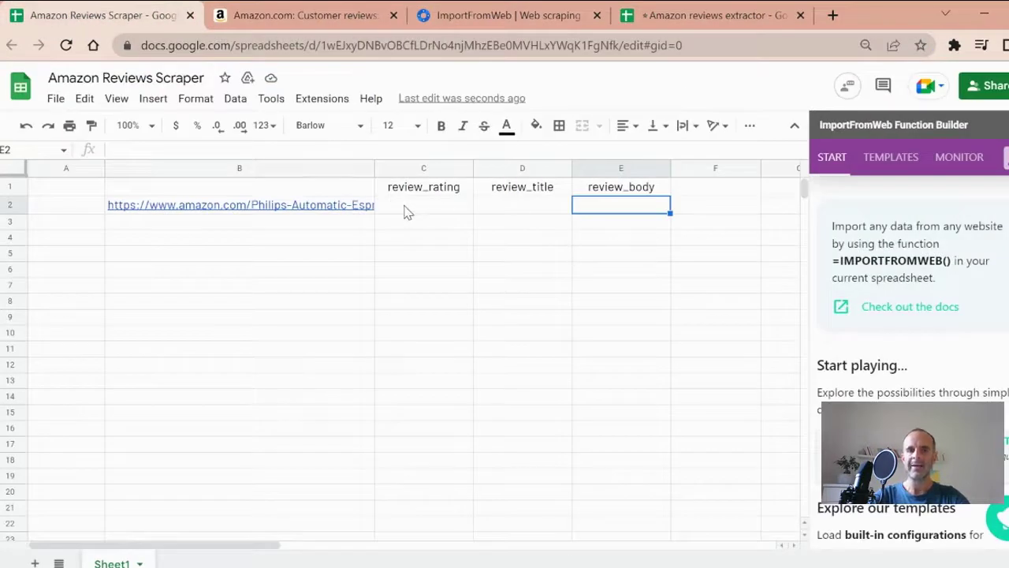
pyautogui.click(308, 210)
pyautogui.click(304, 15)
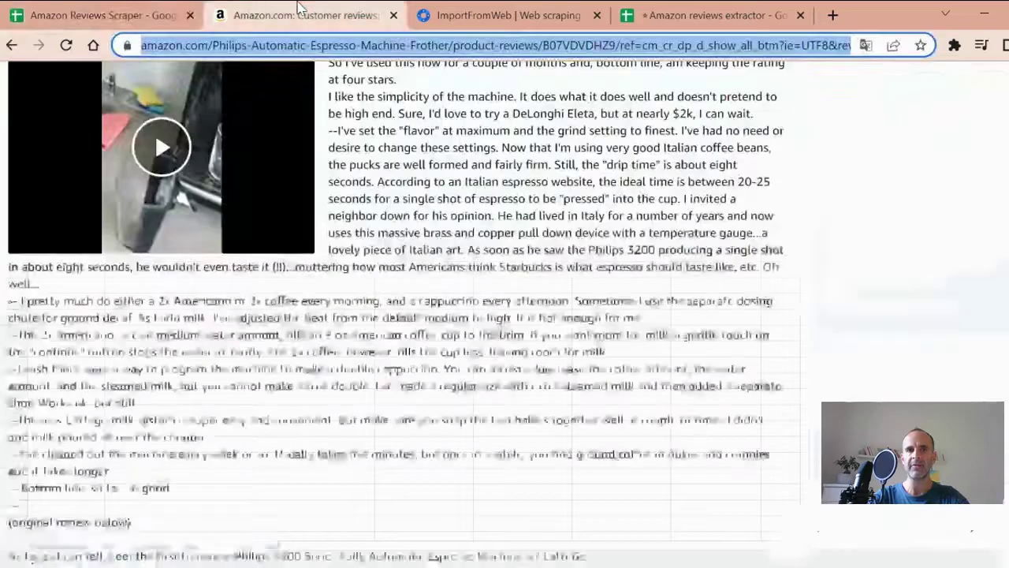
pyautogui.press('F5')
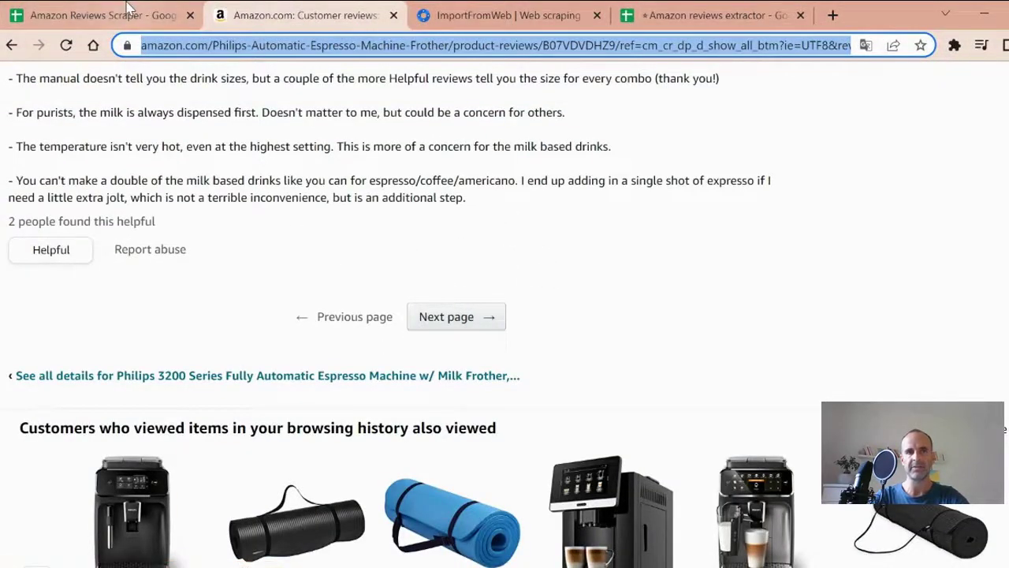
# Enter =IMPORTFROMWEB(B2;C1) in C2 to scrape ten review ratings into C2:C11.
pyautogui.click(103, 15)
pyautogui.click(410, 213)
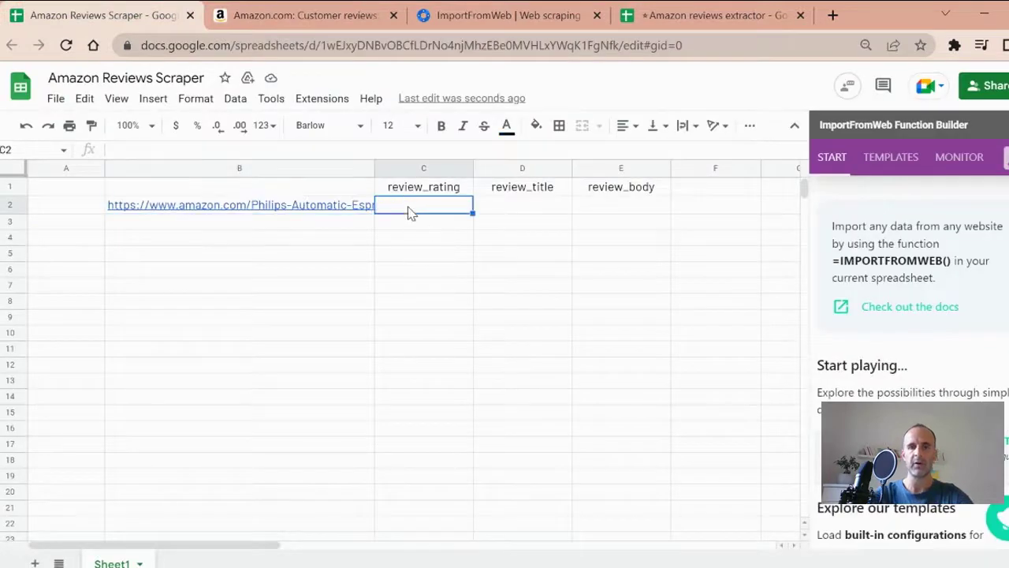
pyautogui.write('=I')
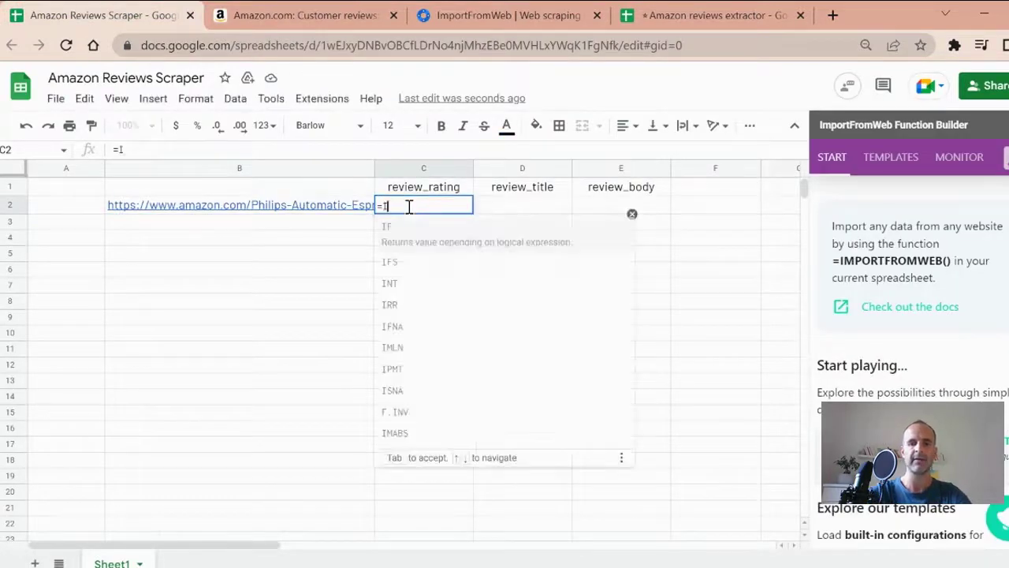
pyautogui.write('MPORTFROMWE')
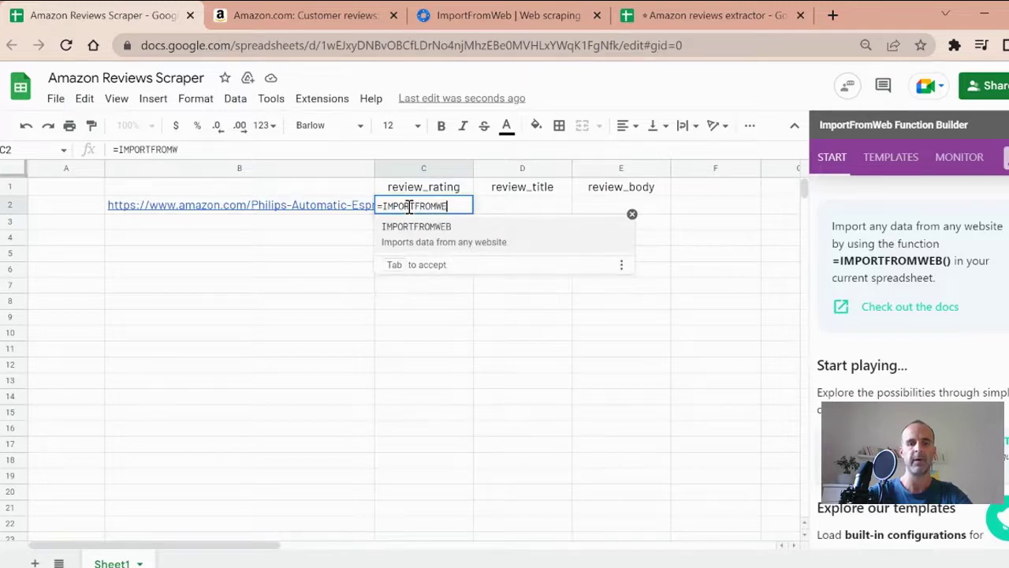
pyautogui.write('B(')
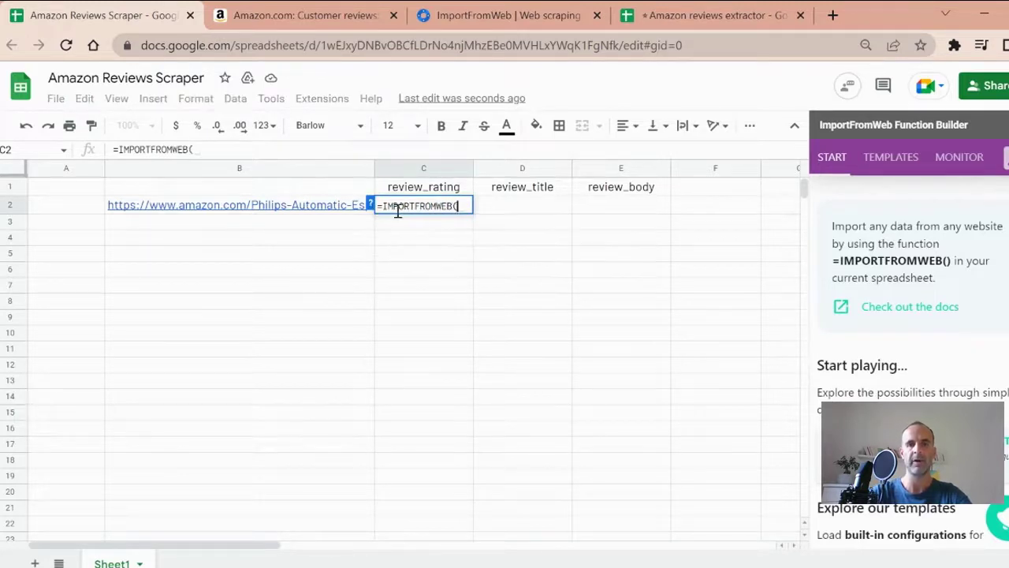
pyautogui.click(315, 215)
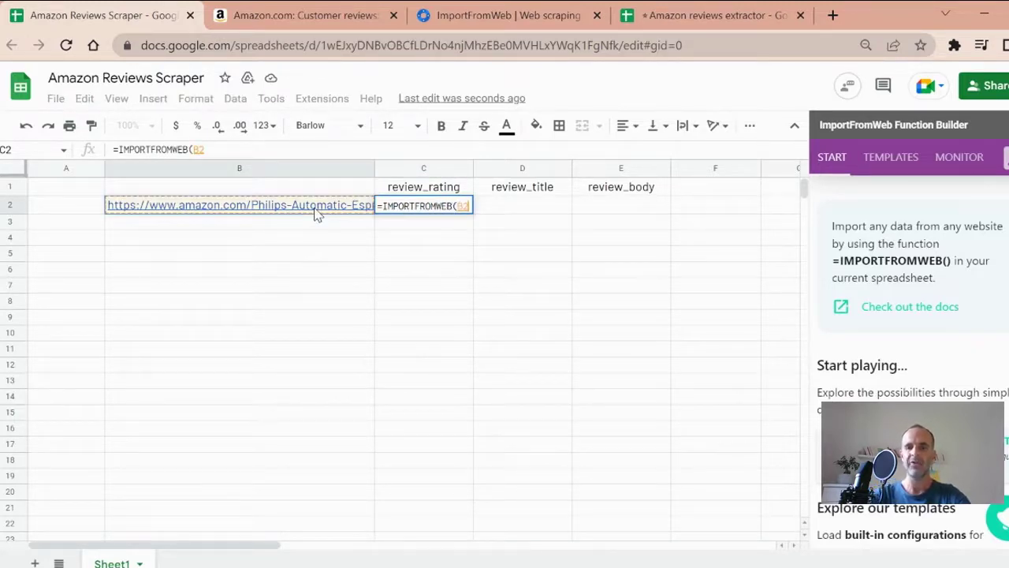
pyautogui.write(';')
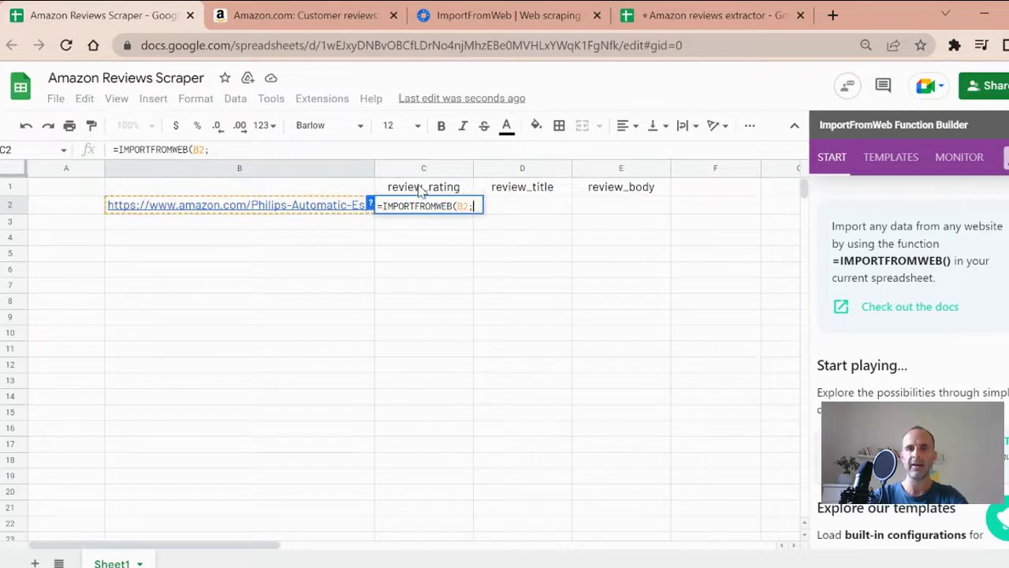
pyautogui.click(422, 193)
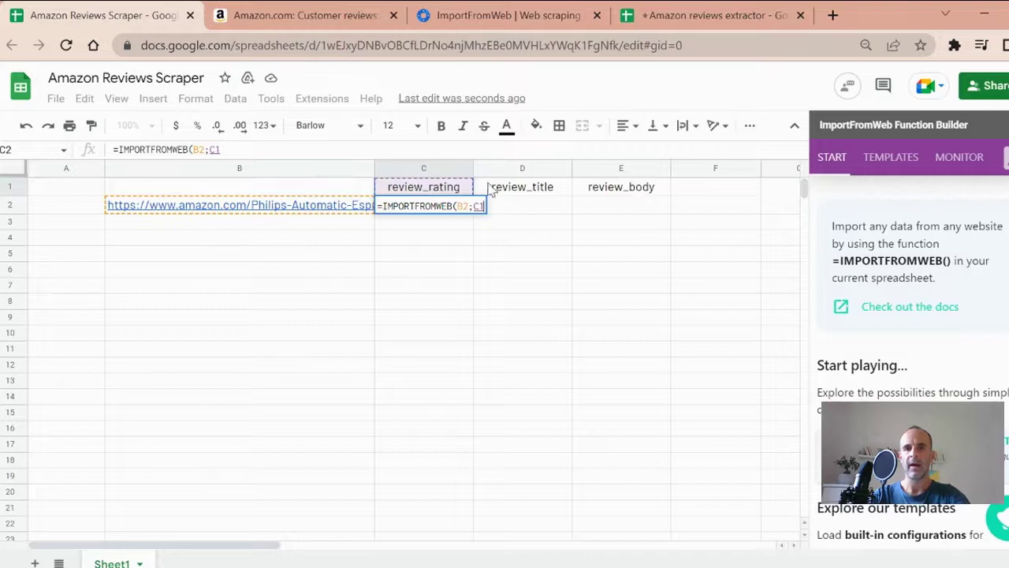
pyautogui.write(')')
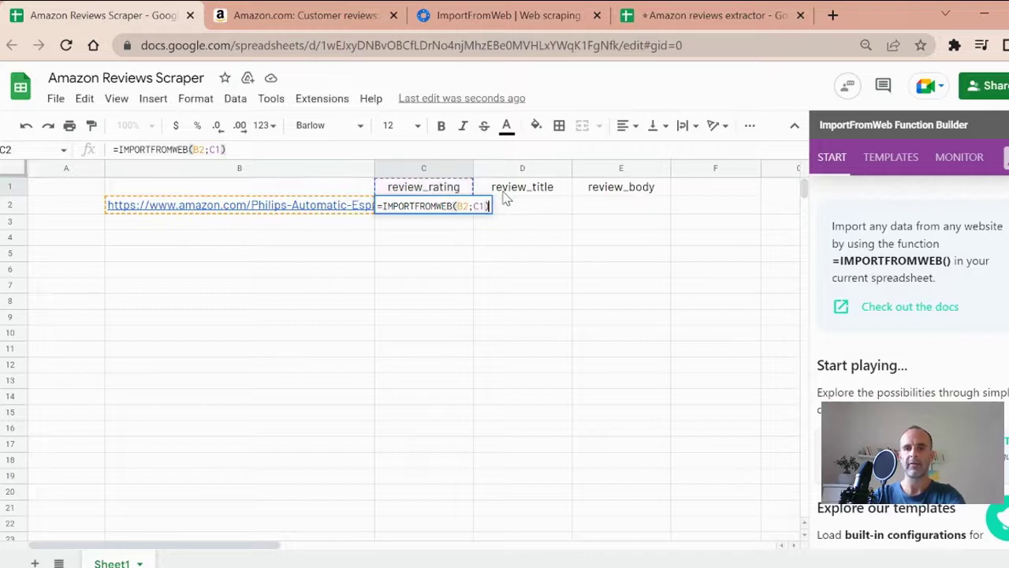
pyautogui.press('Return')
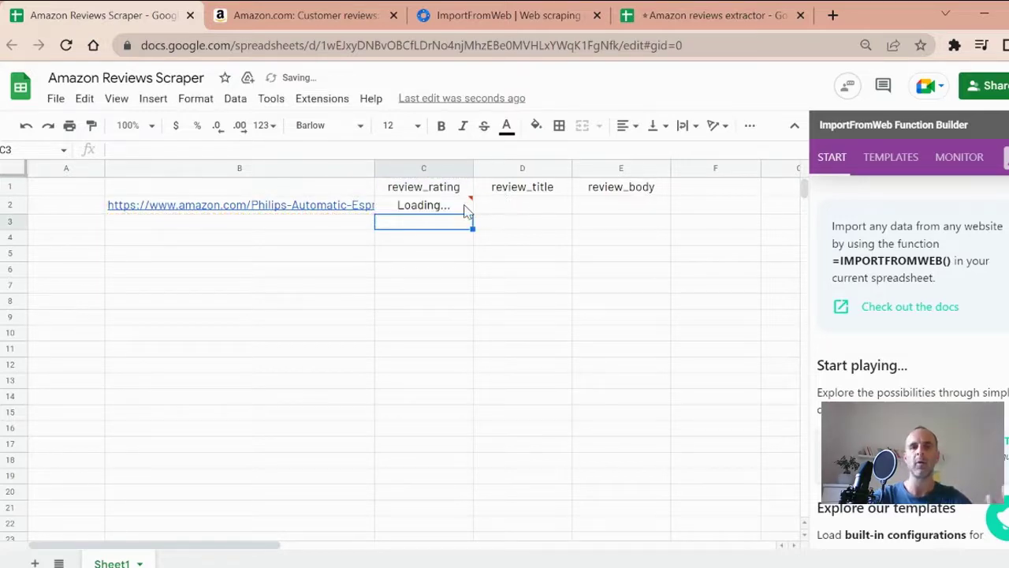
pyautogui.moveTo(469, 211)
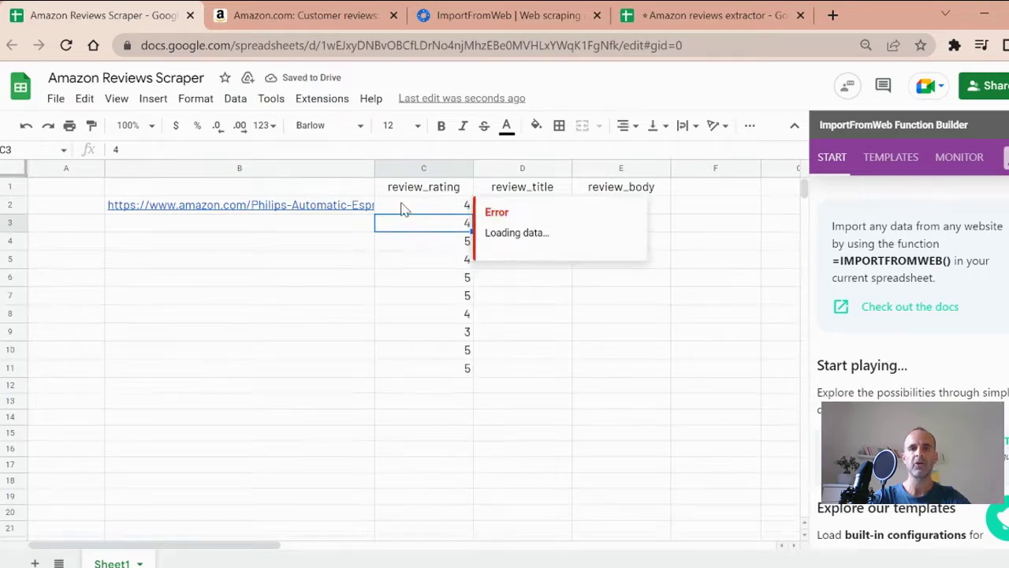
pyautogui.click(587, 349)
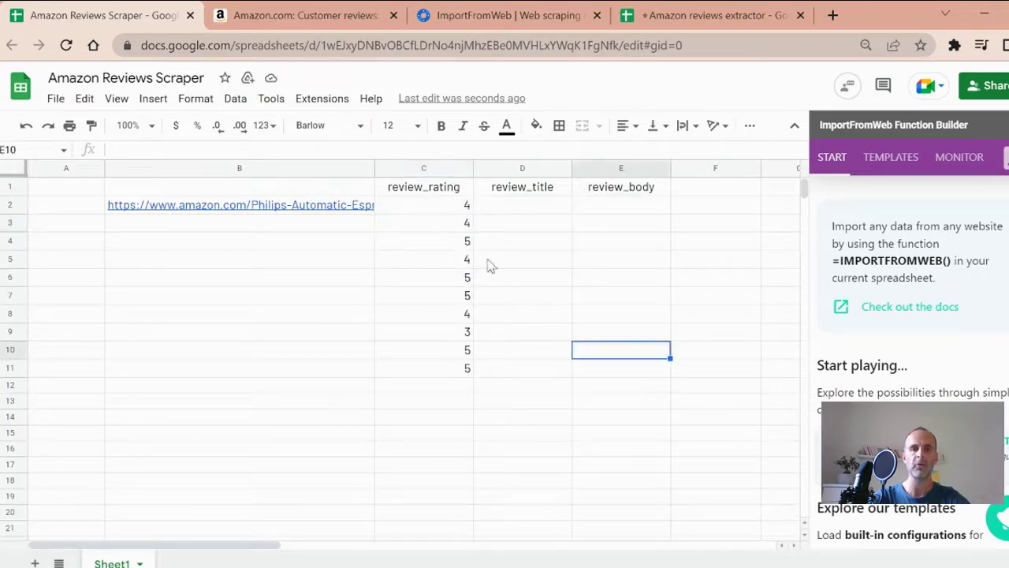
# Extend C2's formula to =IMPORTFROMWEB(B2,C1:E1) to also import titles and bodies.
pyautogui.click(432, 210)
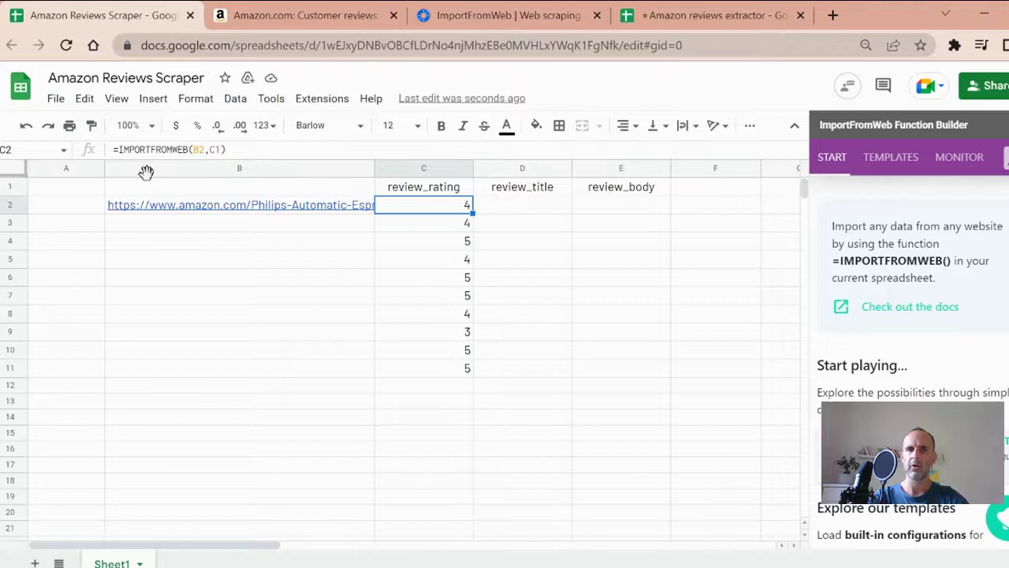
pyautogui.click(221, 150)
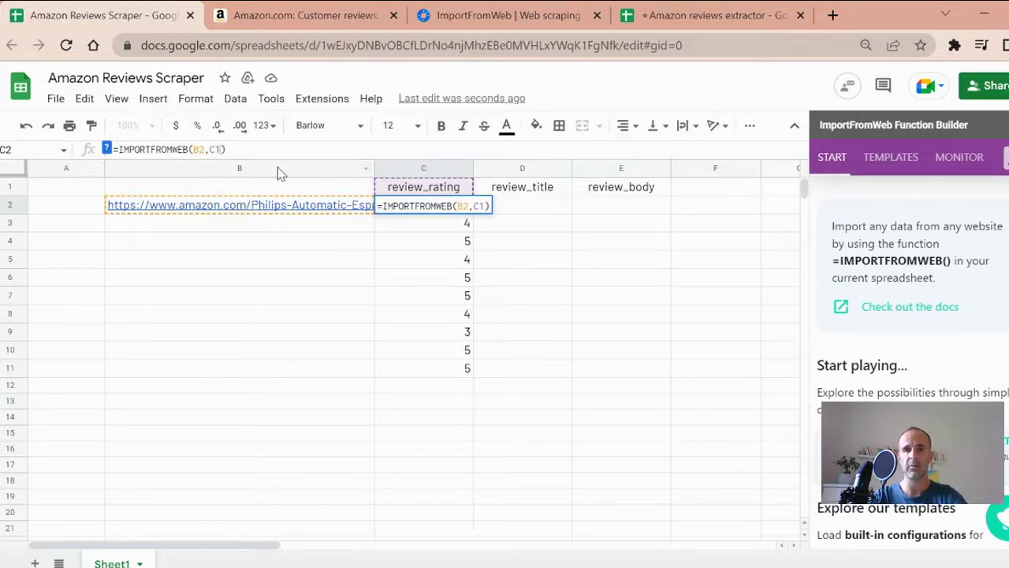
pyautogui.write(':')
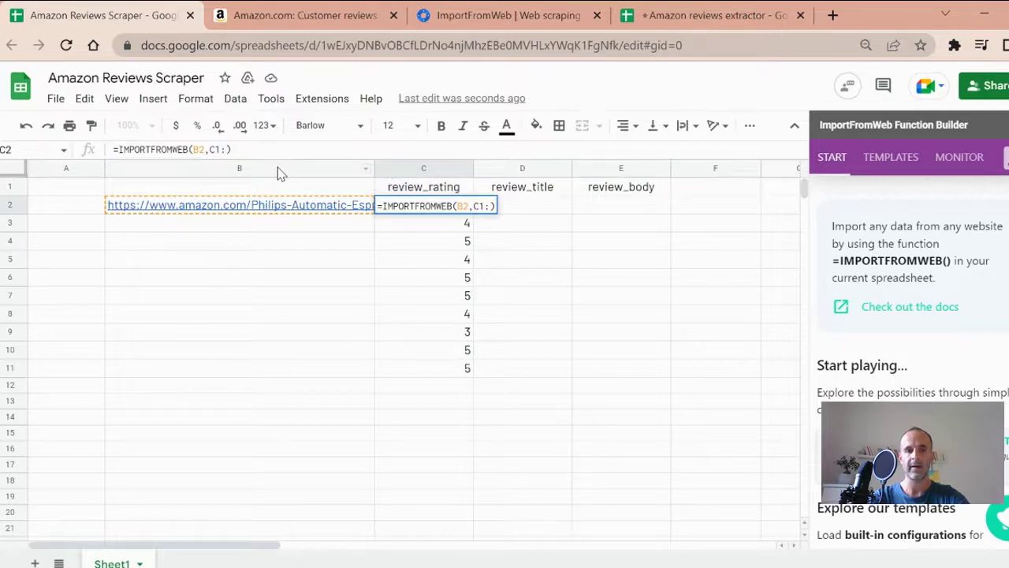
pyautogui.write('E1')
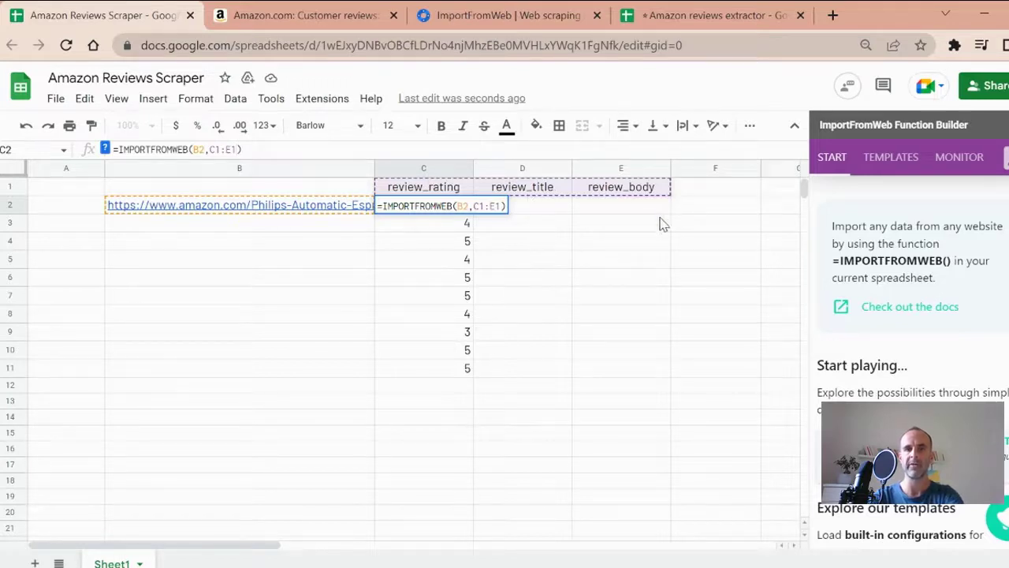
pyautogui.press('Return')
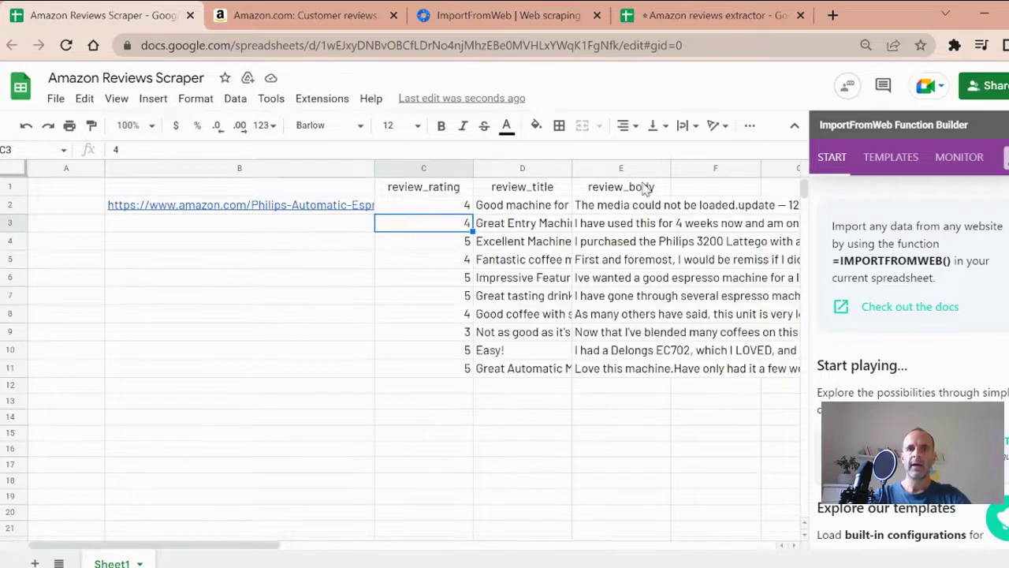
# Close the Function Builder, widen column D for the titles, and reopen C2's formula.
pyautogui.click(1001, 131)
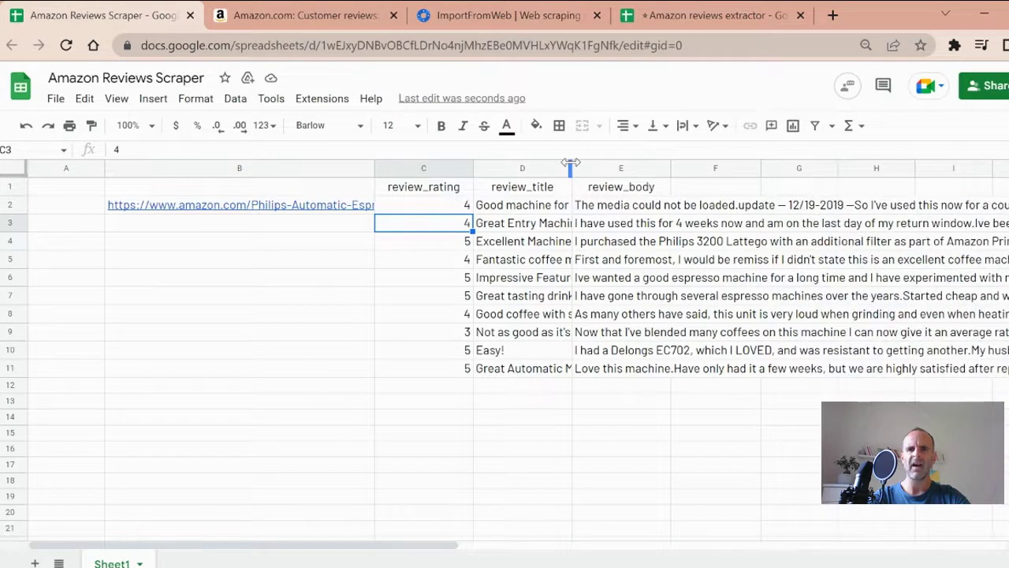
pyautogui.moveTo(572, 167); pyautogui.dragTo(584, 169)
pyautogui.click(552, 225)
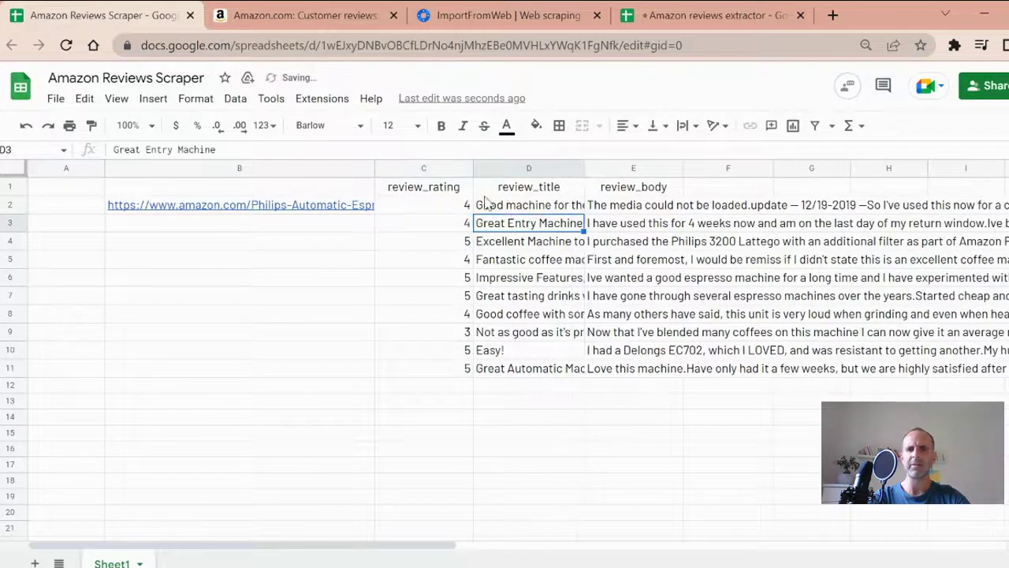
pyautogui.click(444, 209)
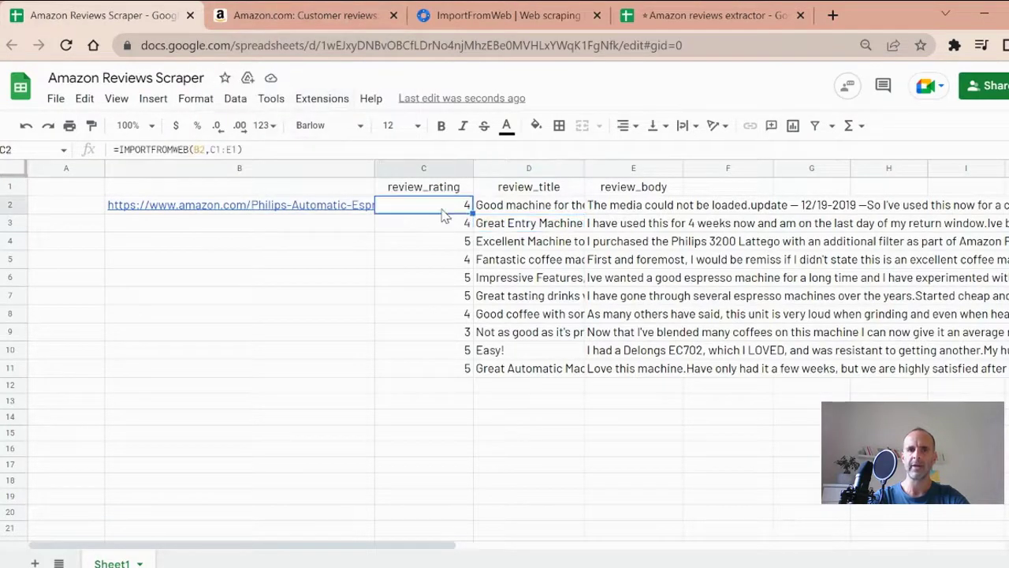
pyautogui.click(203, 149)
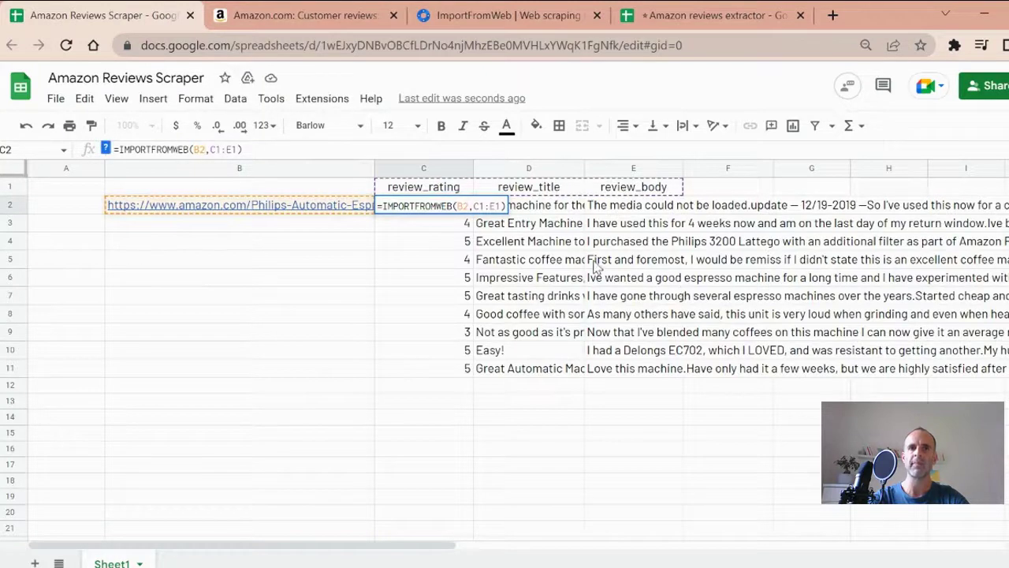
# Go to the next Amazon reviews page, copy its URL, and paste it into B3.
pyautogui.click(334, 10)
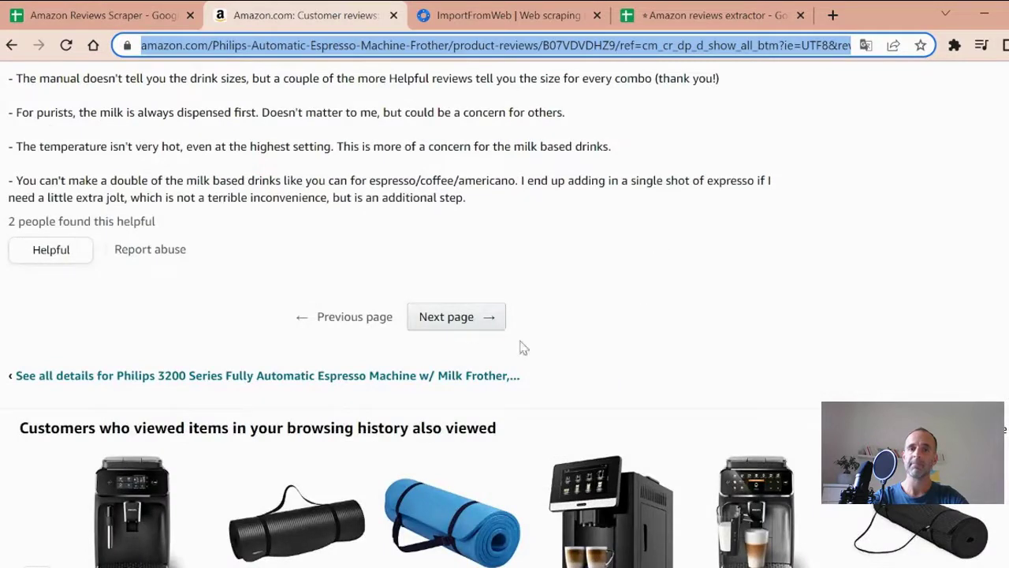
pyautogui.click(473, 337)
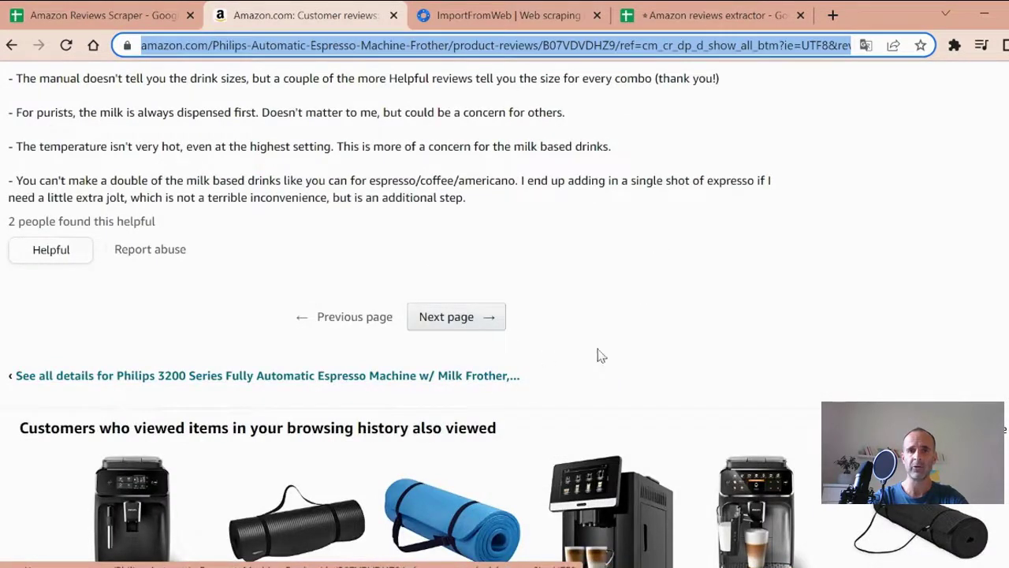
pyautogui.click(489, 329)
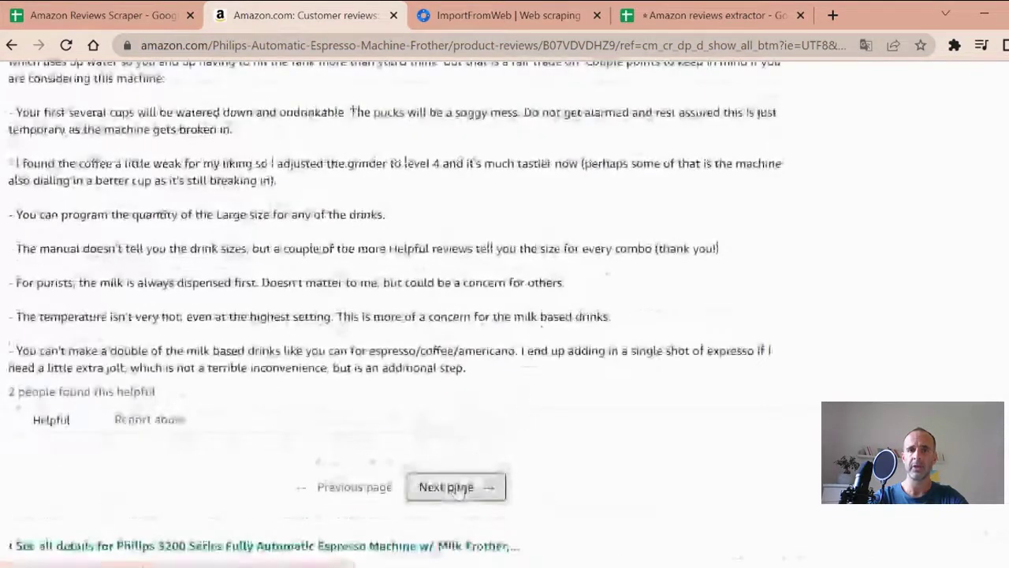
pyautogui.click(422, 47)
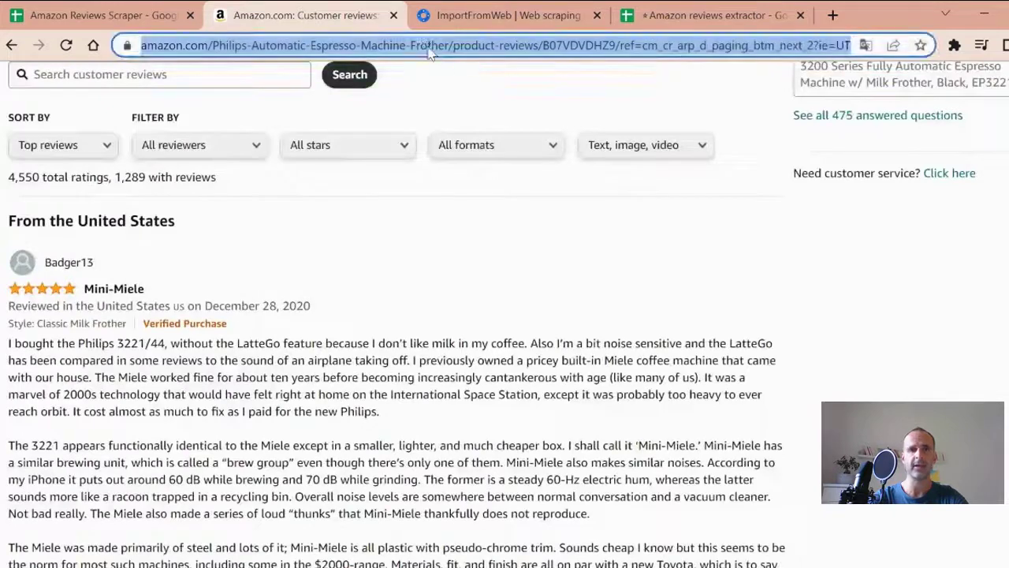
pyautogui.rightClick(428, 46)
pyautogui.click(469, 148)
pyautogui.click(103, 15)
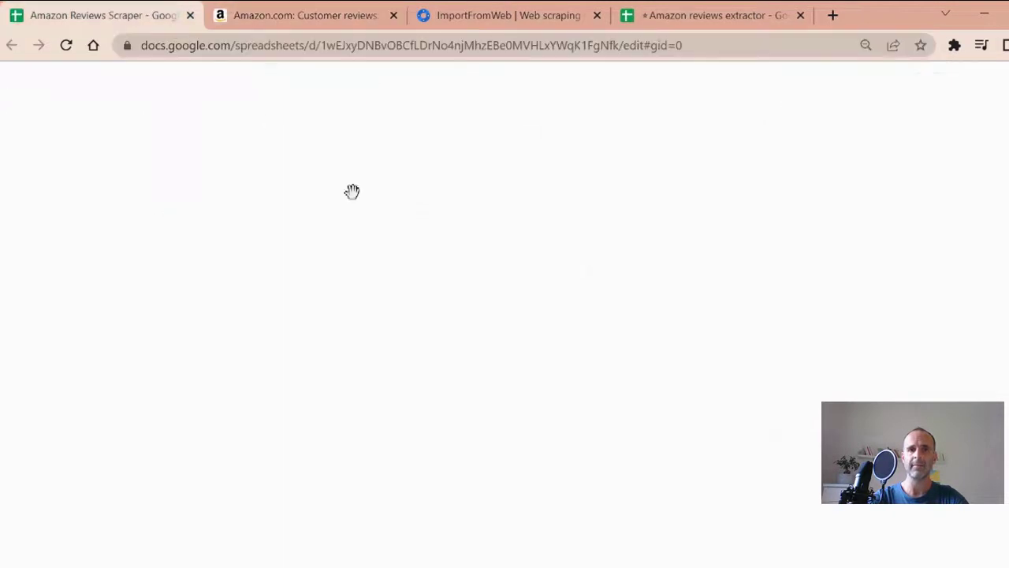
pyautogui.click(270, 227)
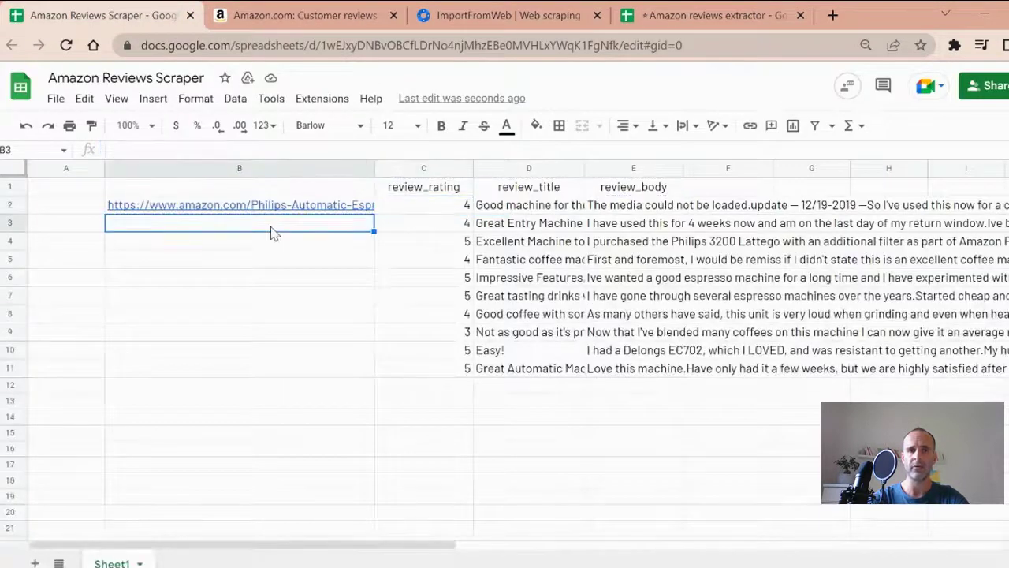
pyautogui.rightClick(272, 228)
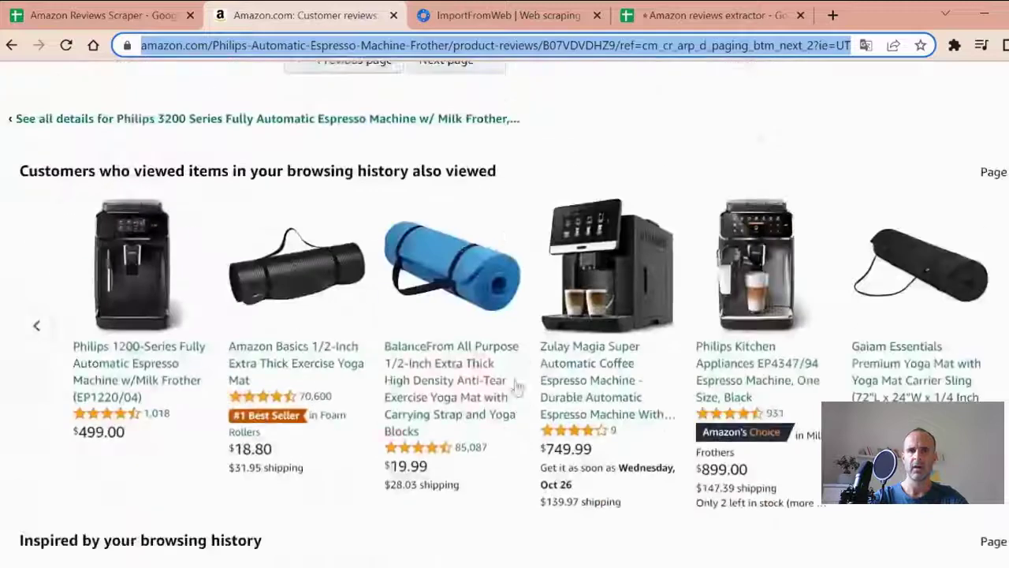
# Load the following reviews page and paste its URL into B4.
pyautogui.scroll(3, 513, 387)
pyautogui.click(465, 315)
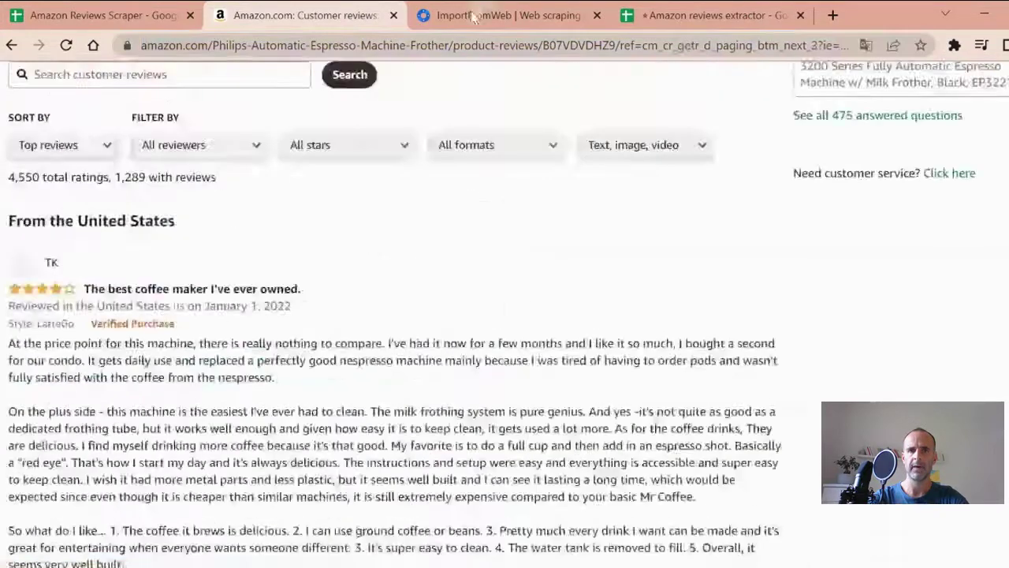
pyautogui.click(473, 45)
pyautogui.click(95, 15)
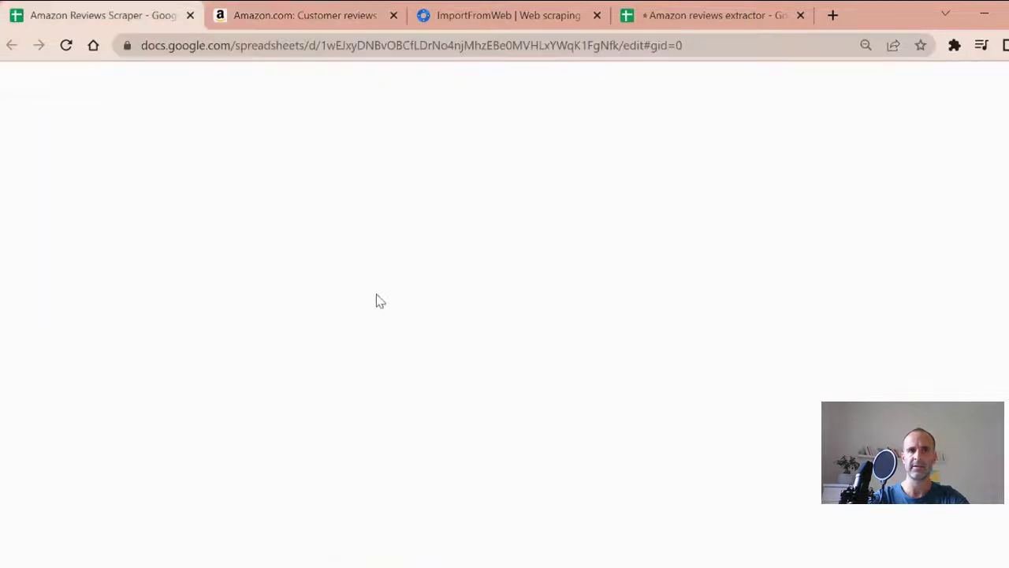
pyautogui.click(208, 244)
pyautogui.write('https://www.amazon.com/Philips-Automatic-Espresso-Machine-Frother/product-reviews/B07VDVDHZ9/ref=cm_cr_getr_d_paging_btm_next_3?')
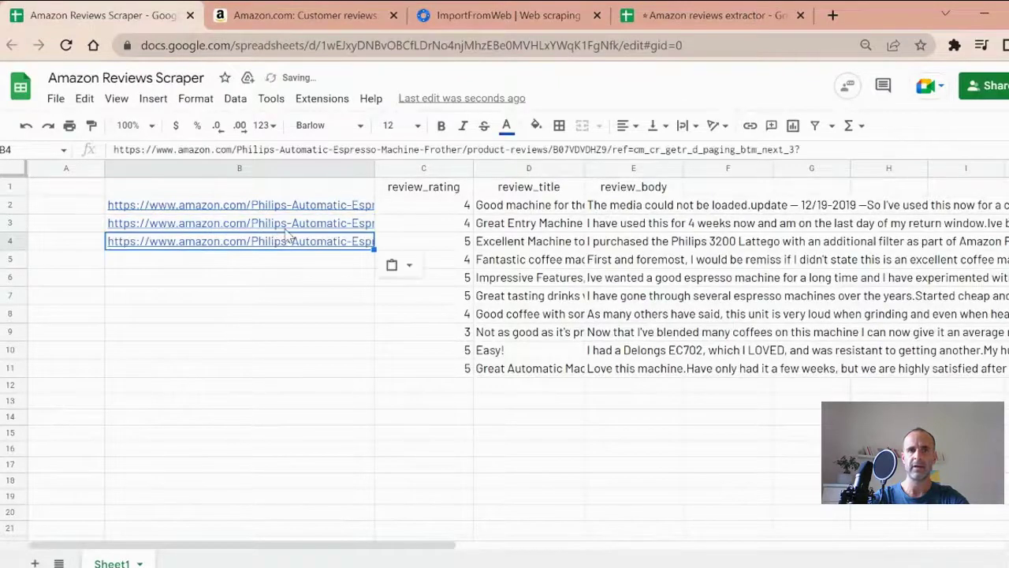
# Compare the URLs in B3 and B4, try fill-dragging them down to B7, then undo.
pyautogui.click(277, 229)
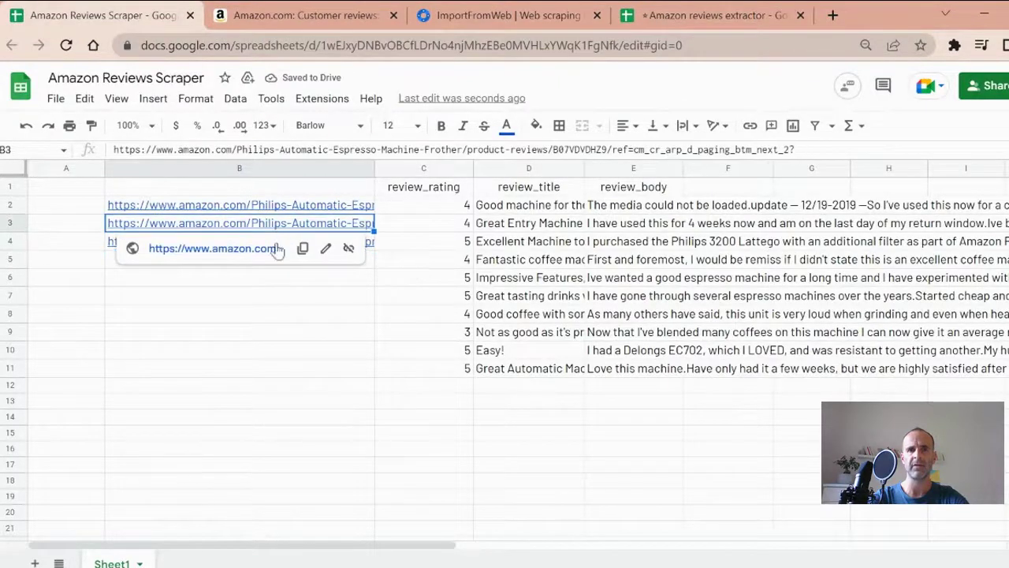
pyautogui.click(325, 369)
pyautogui.click(282, 224)
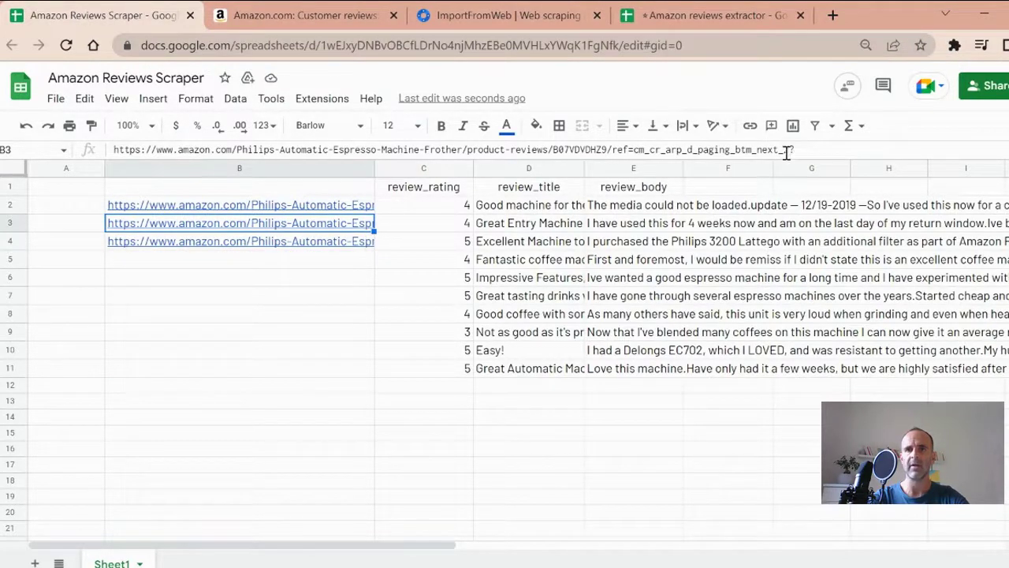
pyautogui.click(259, 244)
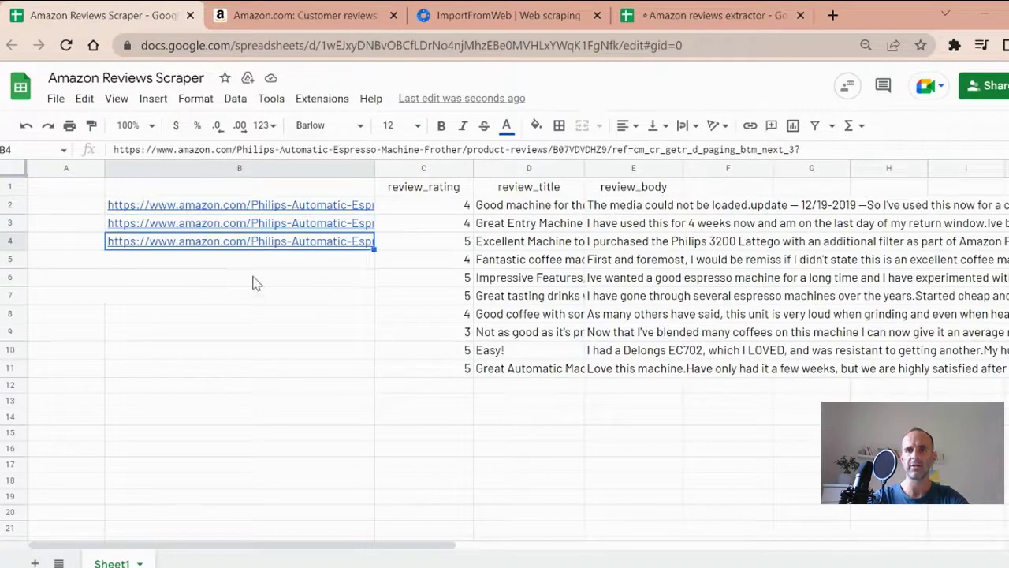
pyautogui.click(350, 229)
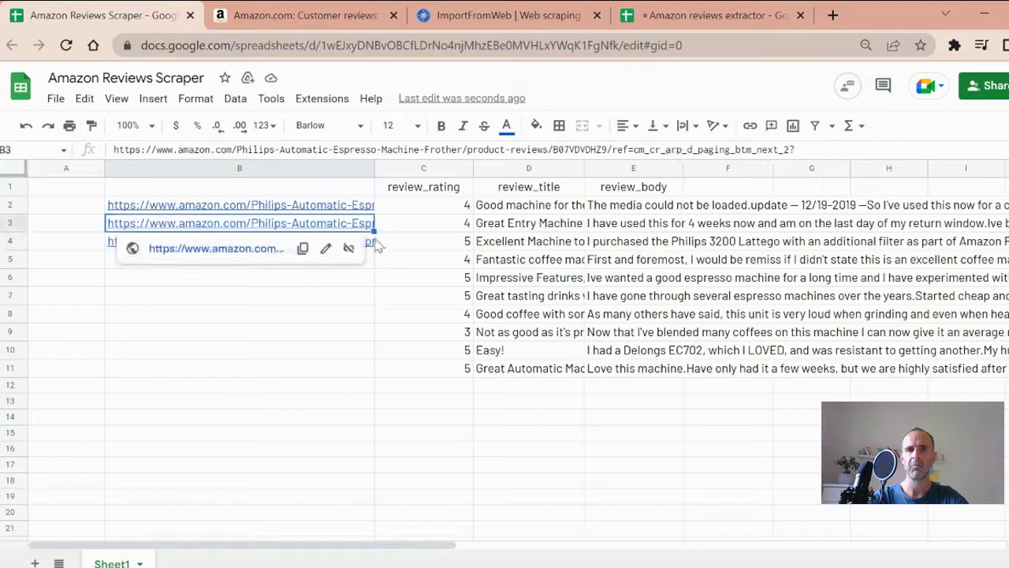
pyautogui.keyDown('shift'); pyautogui.click(376, 247); pyautogui.keyUp('shift')
pyautogui.moveTo(373, 247); pyautogui.dragTo(366, 304)
pyautogui.click(365, 305)
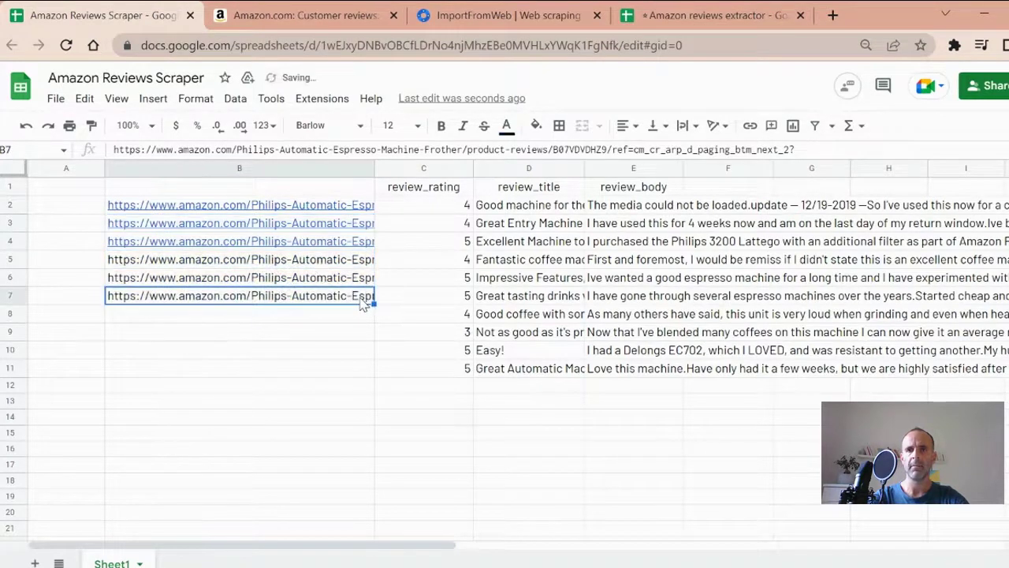
pyautogui.hotkey('ctrl', 'z')
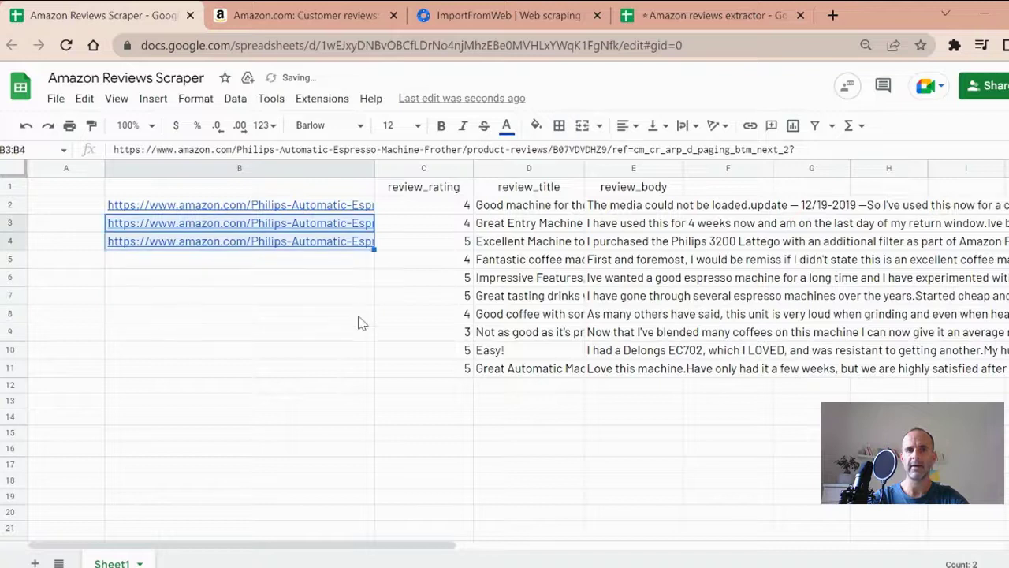
# Paste a review-page URL into B5 and start changing its page-number digit.
pyautogui.click(350, 243)
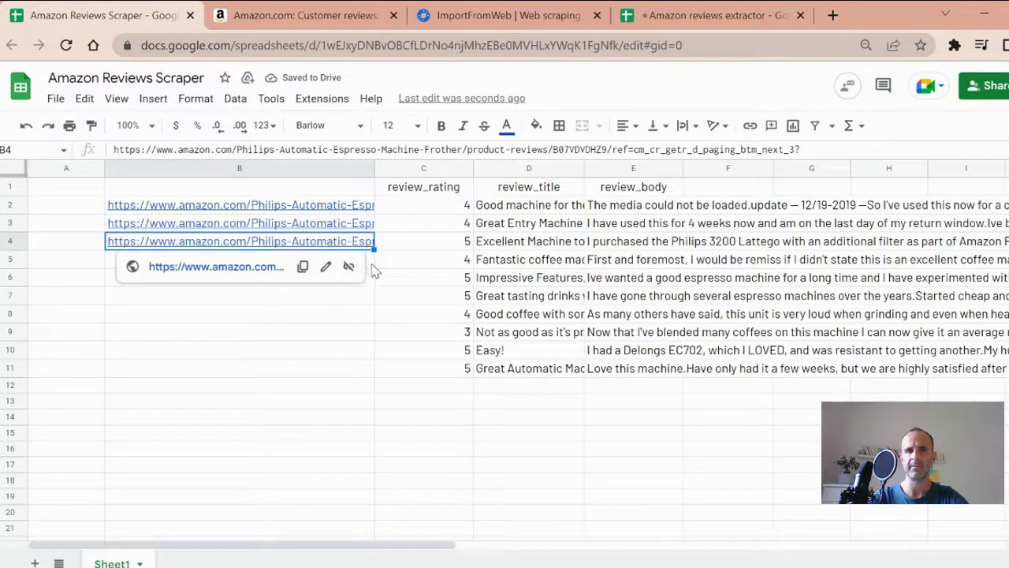
pyautogui.click(371, 264)
pyautogui.write('https://www.amazon.com/Philips-Automatic-Espresso-Machine-Frother/product-reviews/B07VDVDHZ9/ref=cm_cr_getr_d_paging_btm_next_3?')
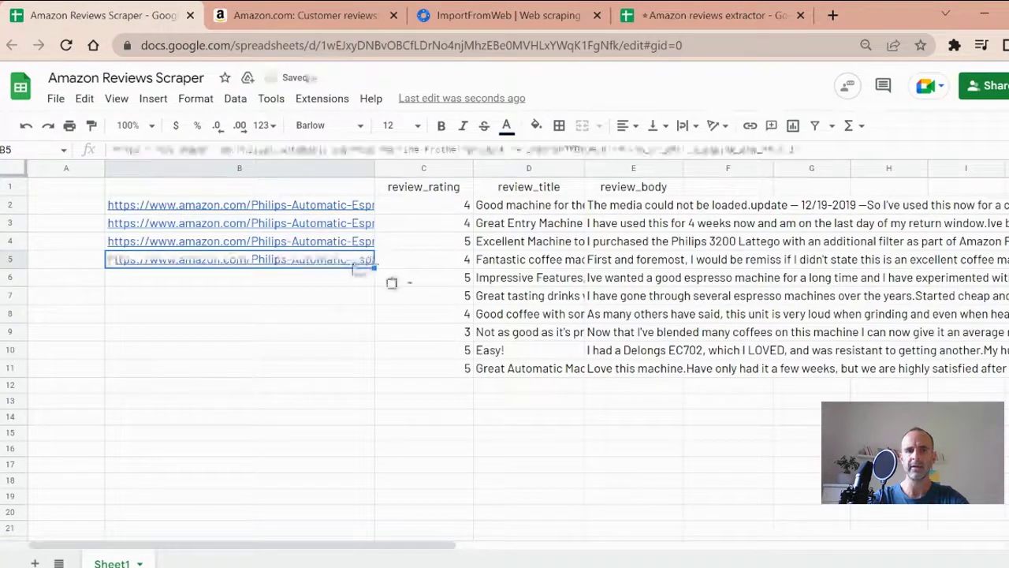
pyautogui.click(796, 150)
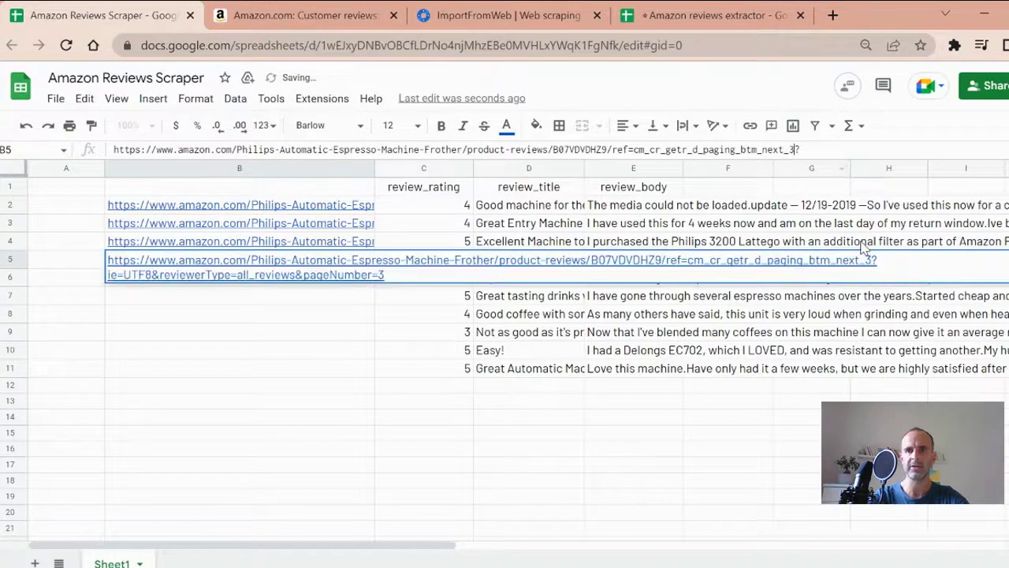
pyautogui.press('BackSpace')
# Change the B5 URL's page number to 4 (paging_btm_next_4) and commit it.
pyautogui.write('2')
pyautogui.press('BackSpace')
pyautogui.write('4')
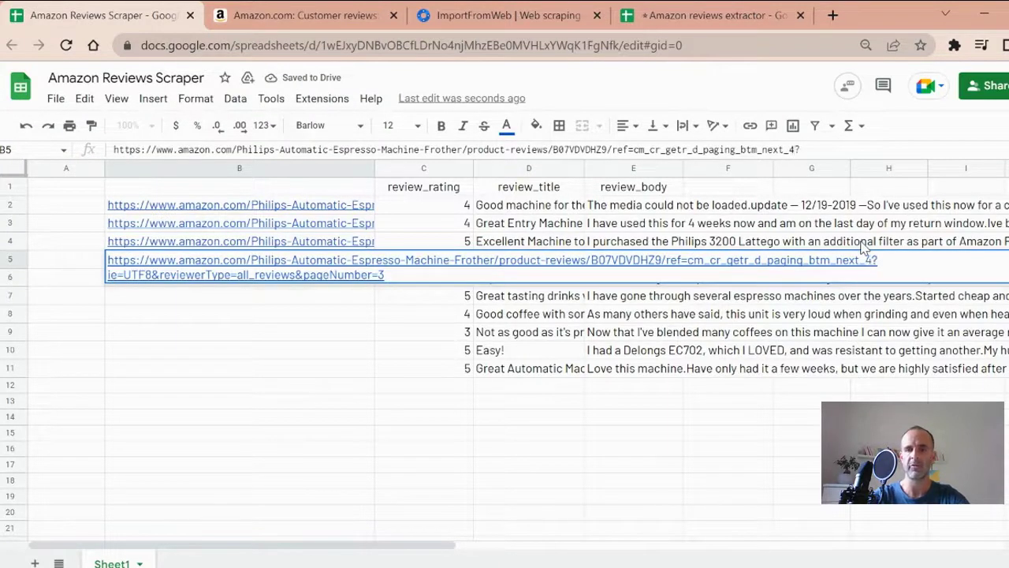
pyautogui.press('Return')
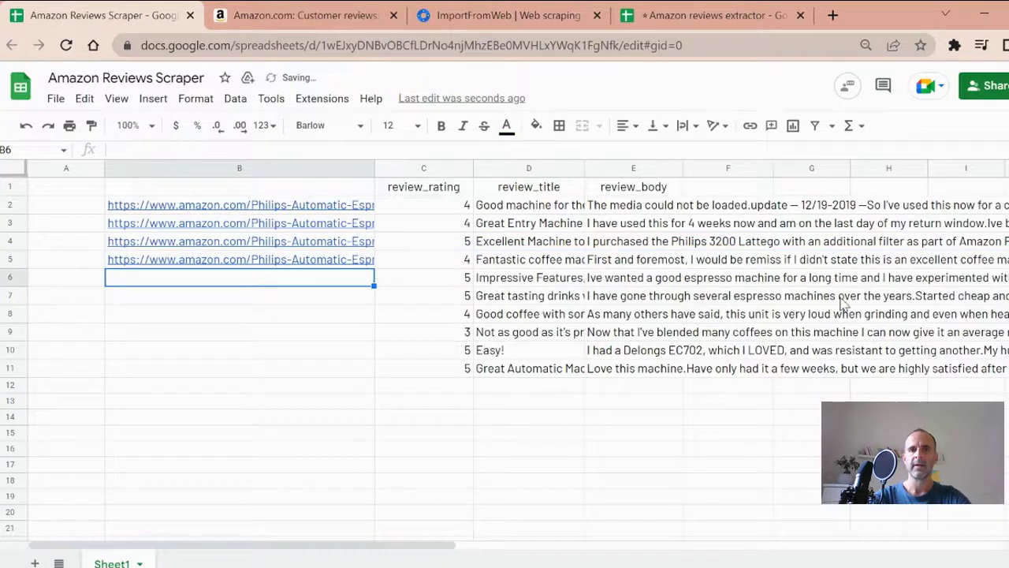
# Extend the C2 formula to =IMPORTFROMWEB(B2:B5,C1:E1) and check the imported rows.
pyautogui.click(428, 204)
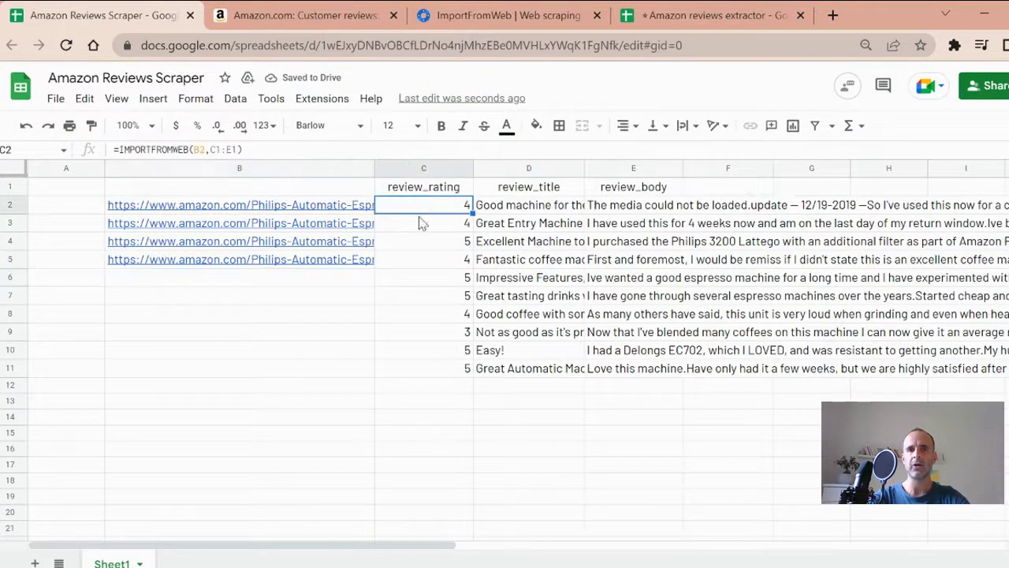
pyautogui.click(205, 150)
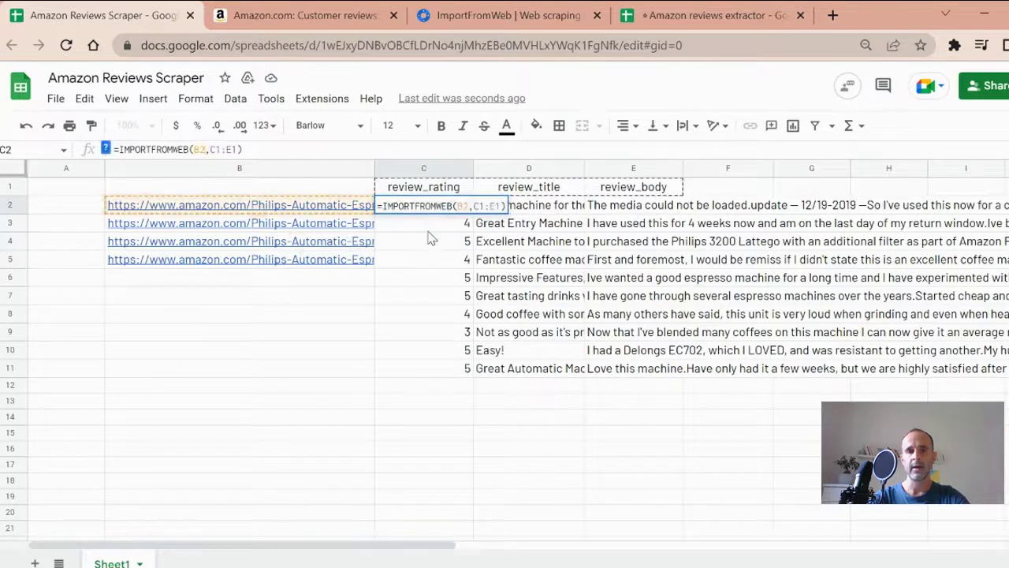
pyautogui.click(465, 206)
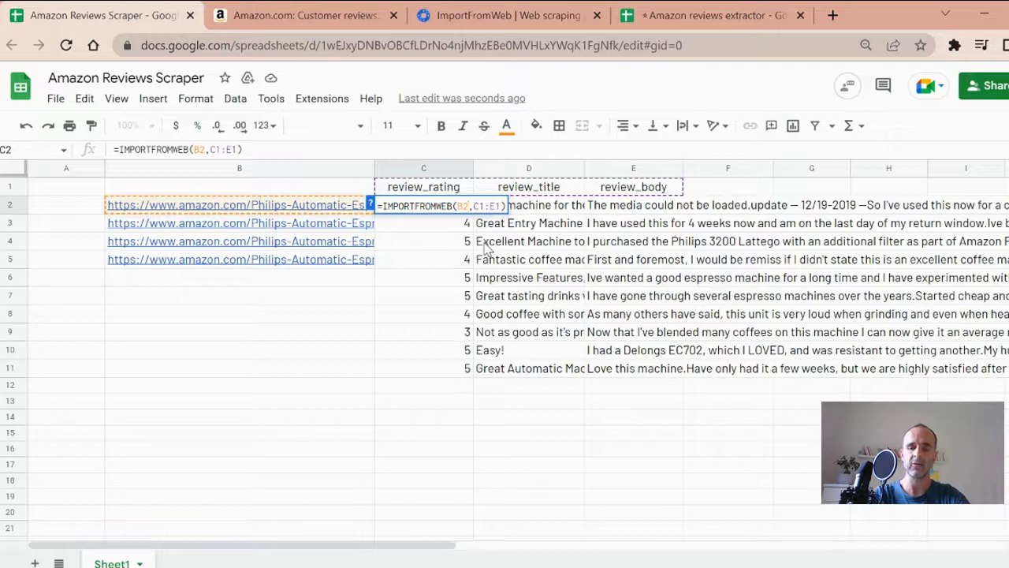
pyautogui.write(':')
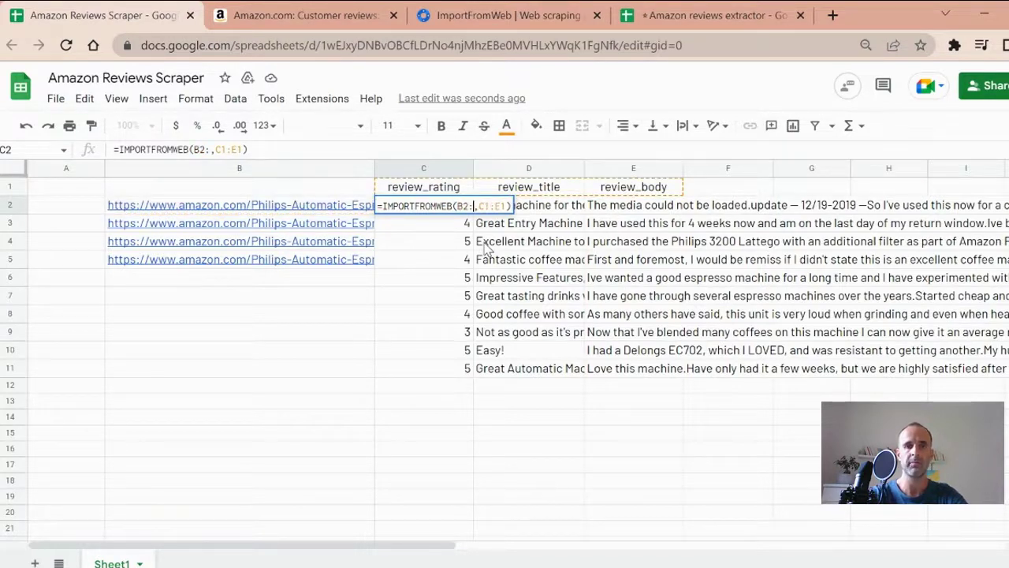
pyautogui.write('B')
pyautogui.write('B')
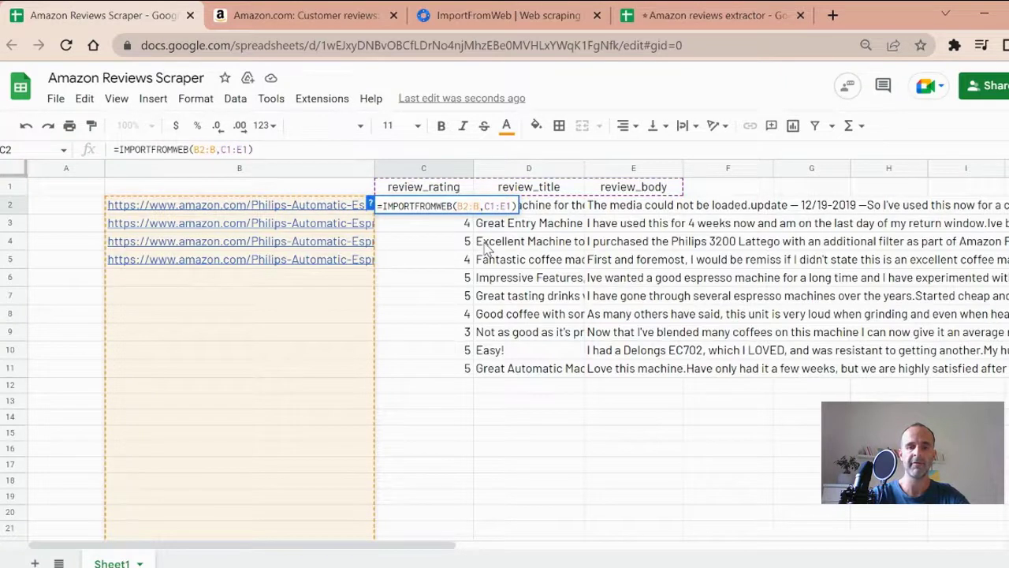
pyautogui.write('5')
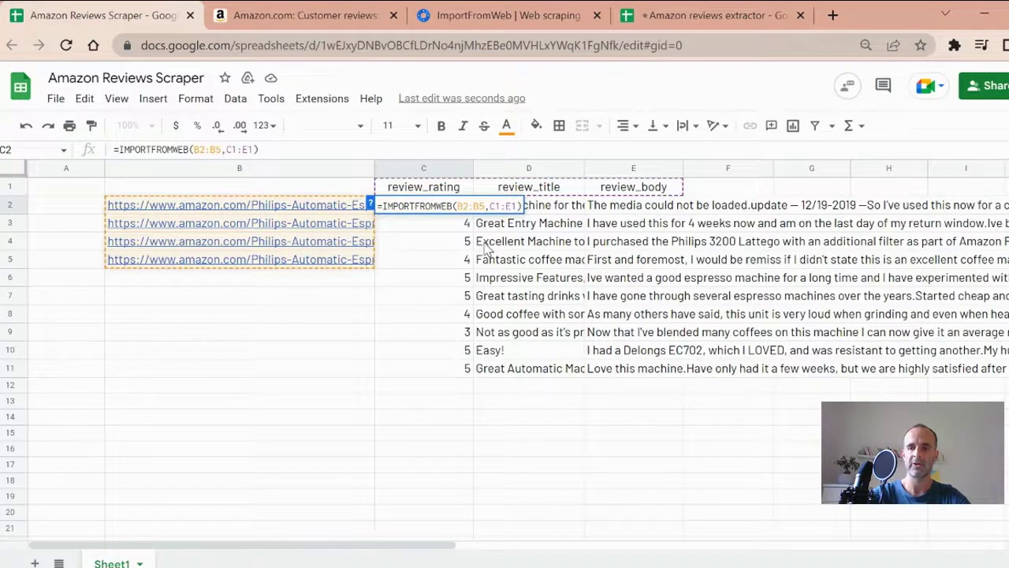
pyautogui.press('Return')
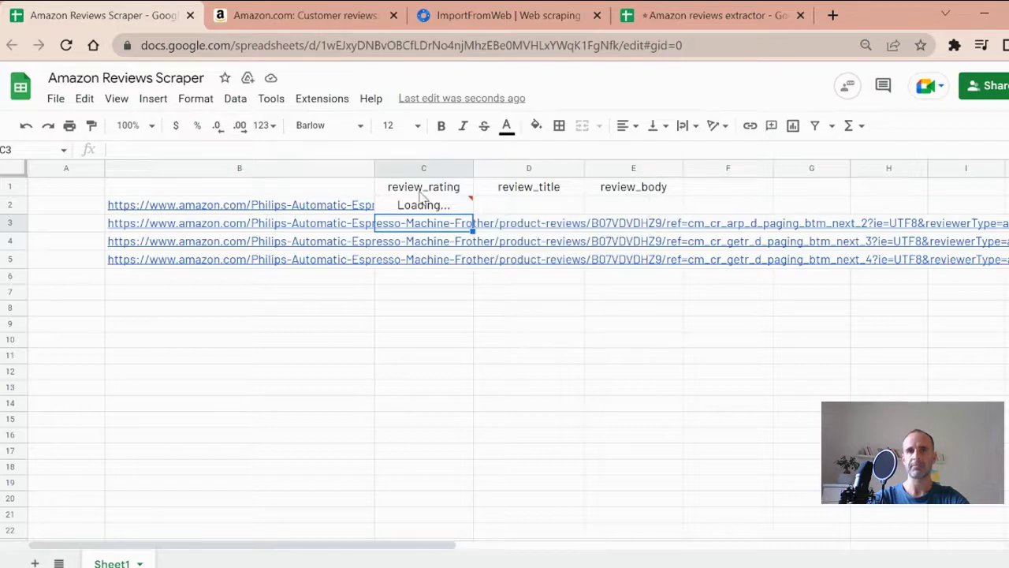
pyautogui.scroll(-20, 507, 369)
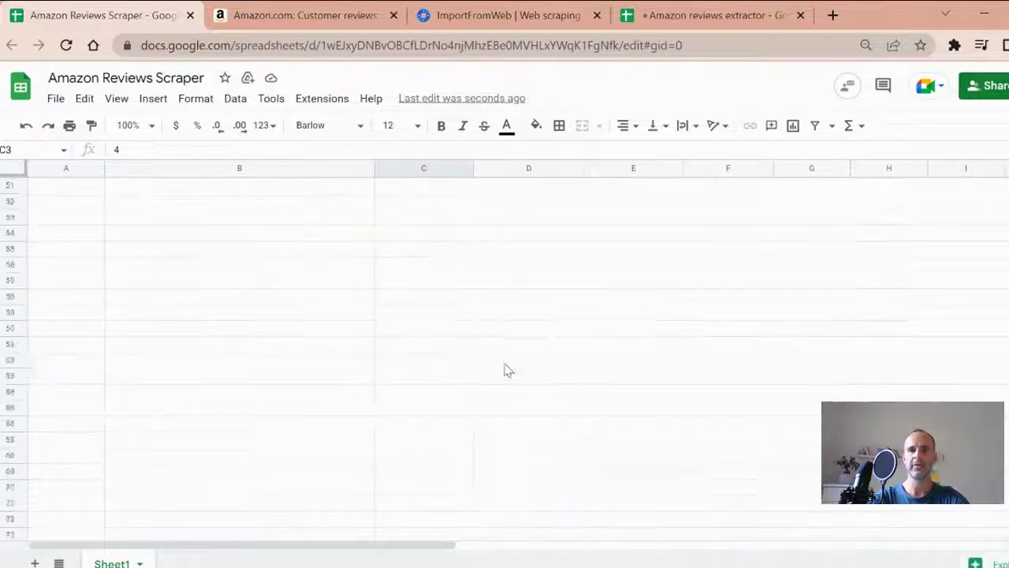
pyautogui.scroll(20, 507, 369)
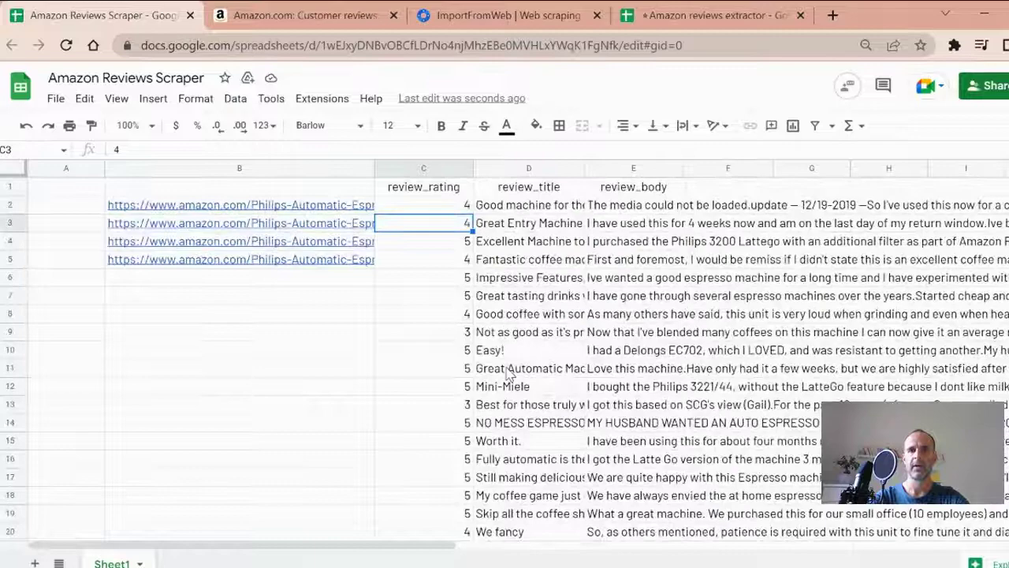
# On the Amazon reviews page, filter the star rating to 1 star only.
pyautogui.click(342, 8)
pyautogui.scroll(5, 343, 315)
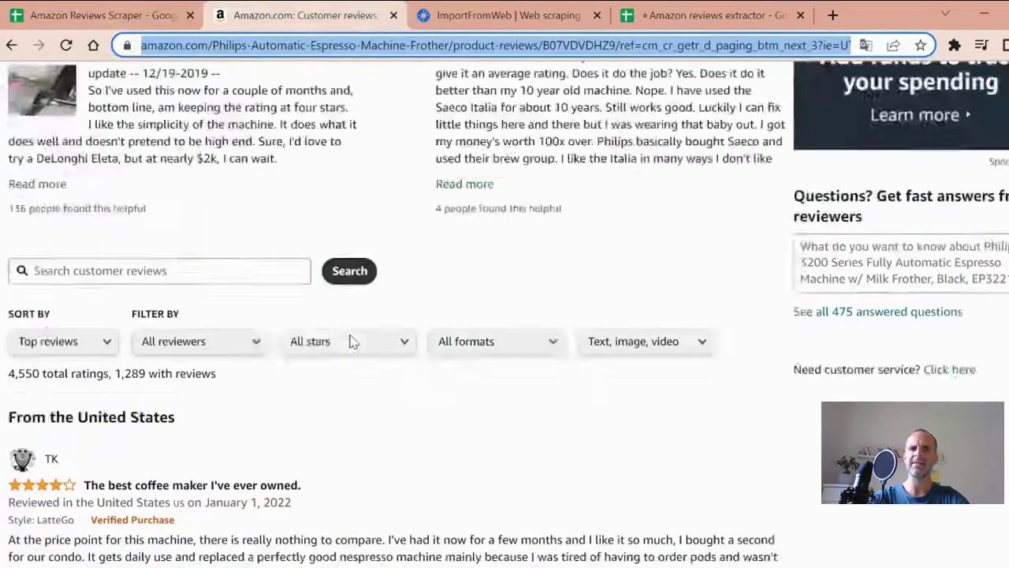
pyautogui.scroll(5, 351, 340)
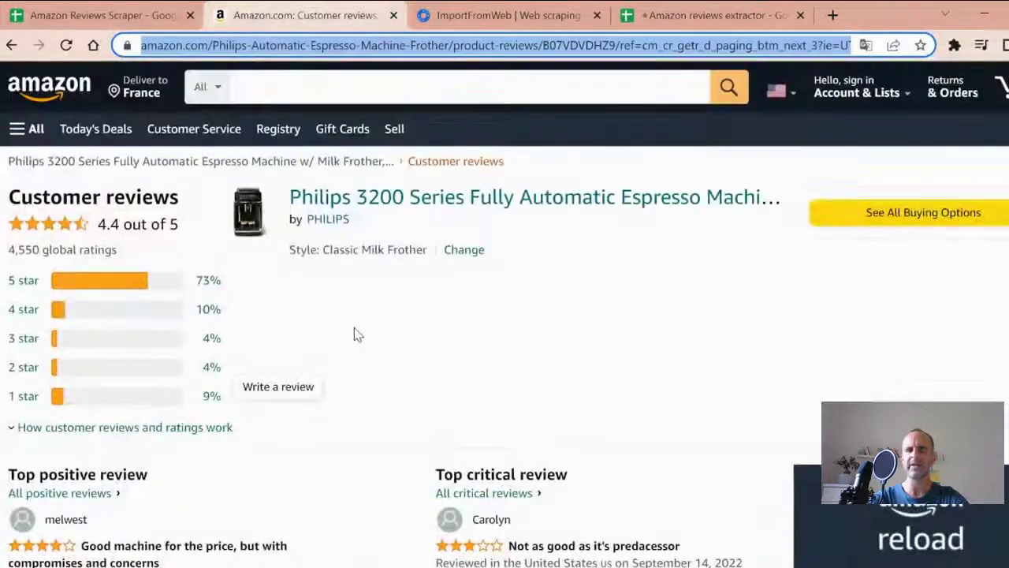
pyautogui.scroll(-1, 355, 352)
pyautogui.scroll(-6, 356, 352)
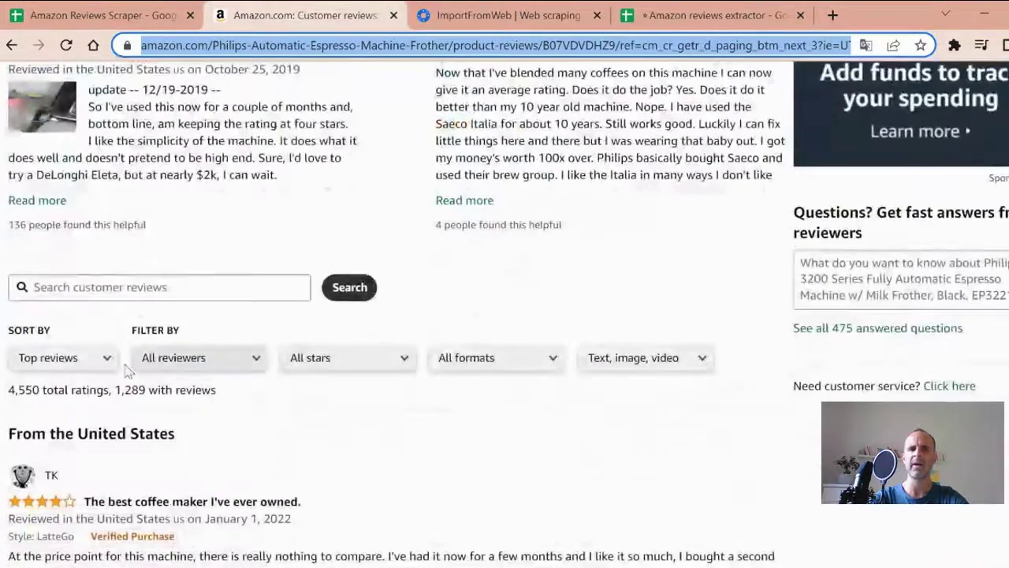
pyautogui.click(322, 360)
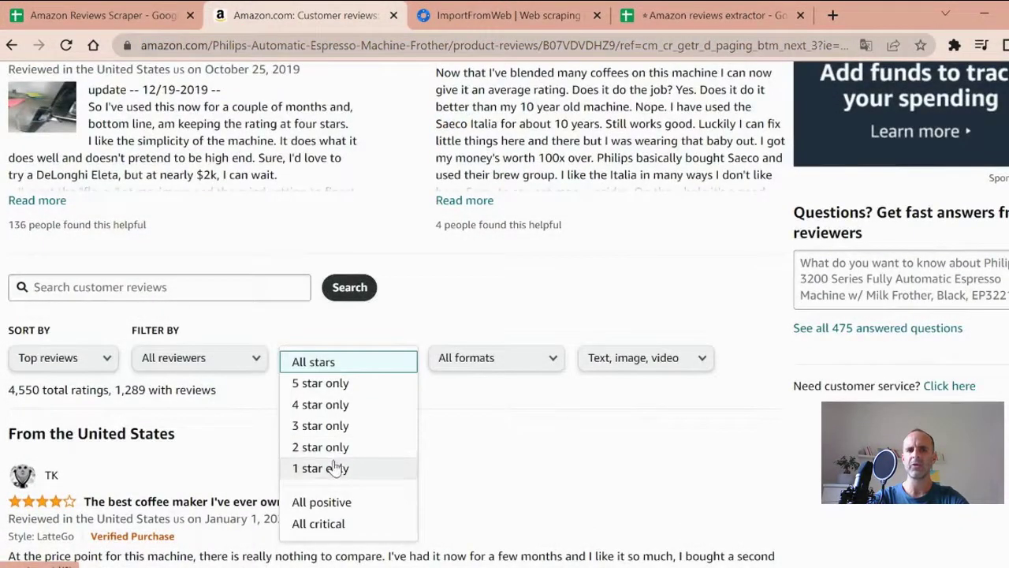
pyautogui.click(335, 468)
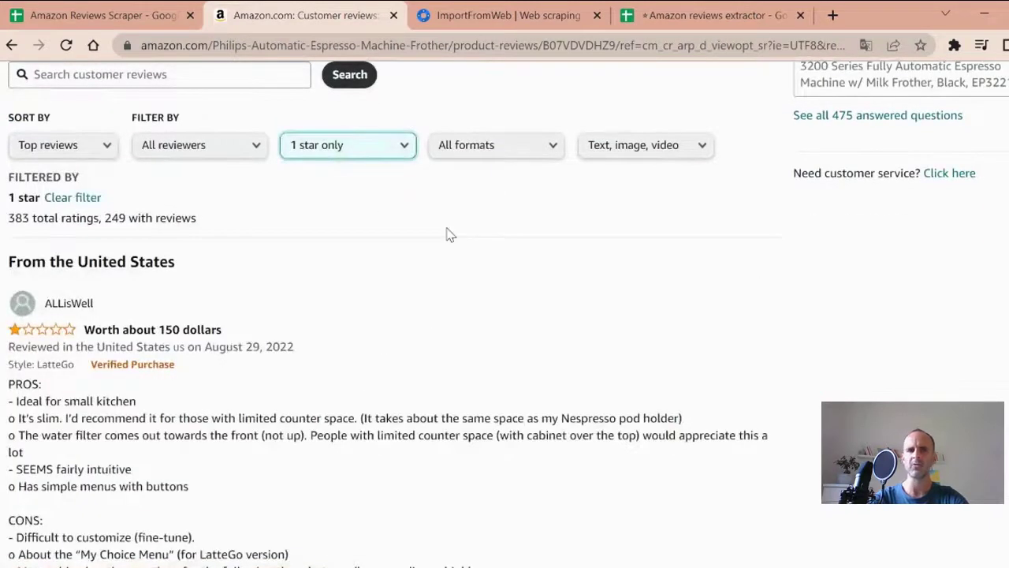
# Keep sorting on Top reviews, copy the filtered page's address, and return to the spreadsheet.
pyautogui.click(75, 152)
pyautogui.click(75, 152)
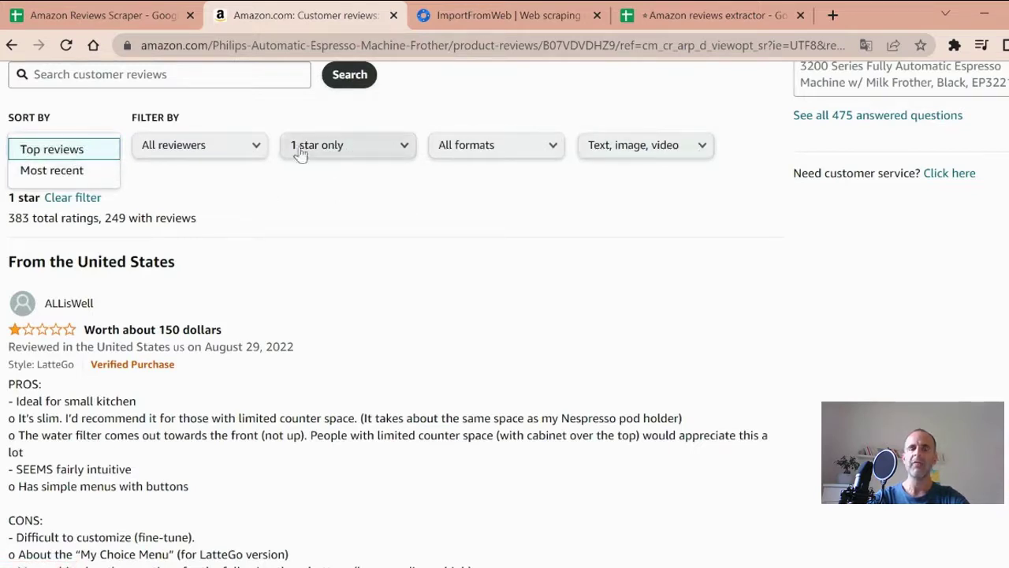
pyautogui.click(343, 124)
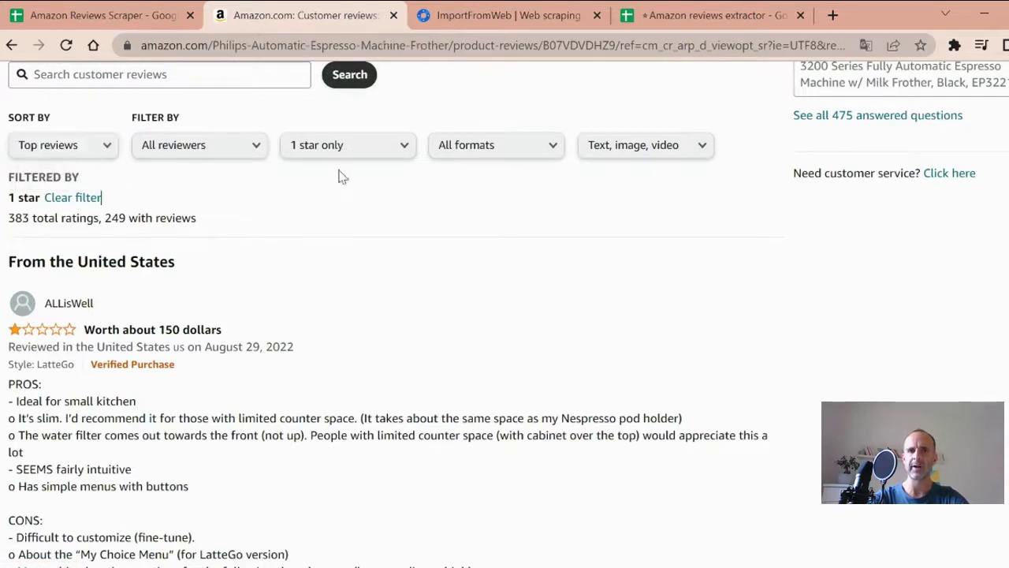
pyautogui.click(482, 45)
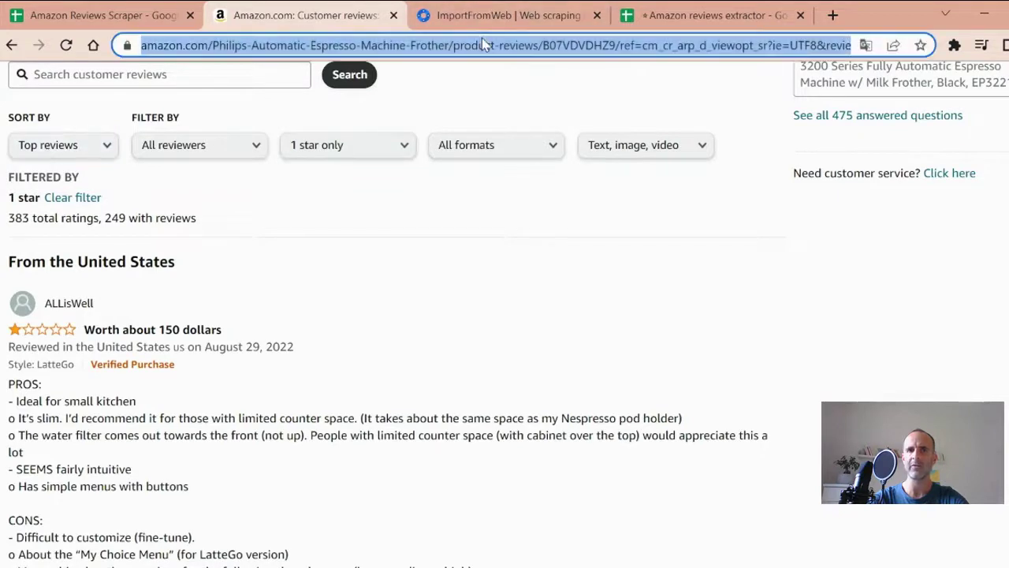
pyautogui.rightClick(483, 41)
pyautogui.click(528, 131)
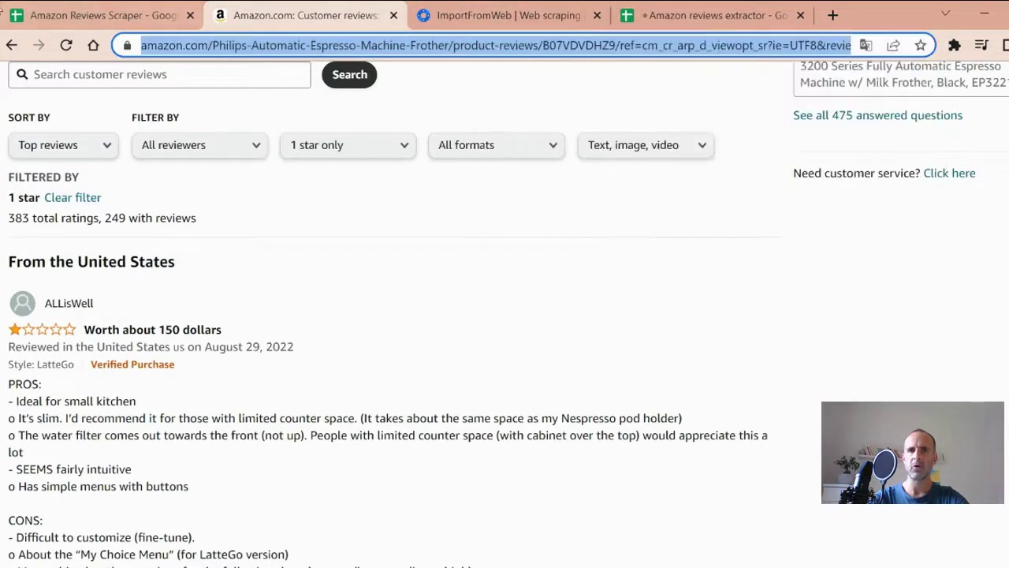
pyautogui.click(101, 18)
# Paste the 1-star reviews URL into B2 and clear the URLs in B3:B7.
pyautogui.click(257, 207)
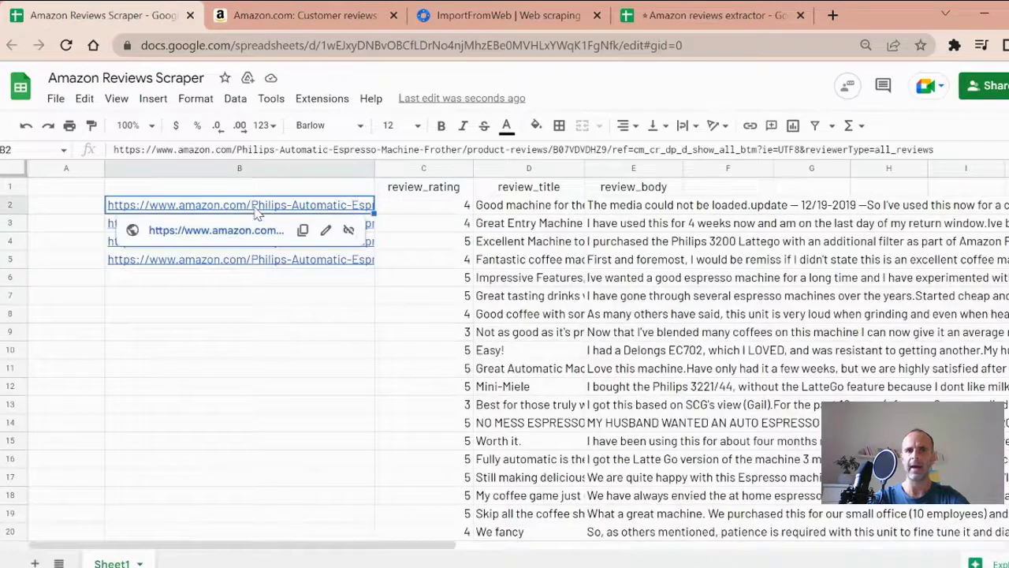
pyautogui.hotkey('ctrl', 'v')
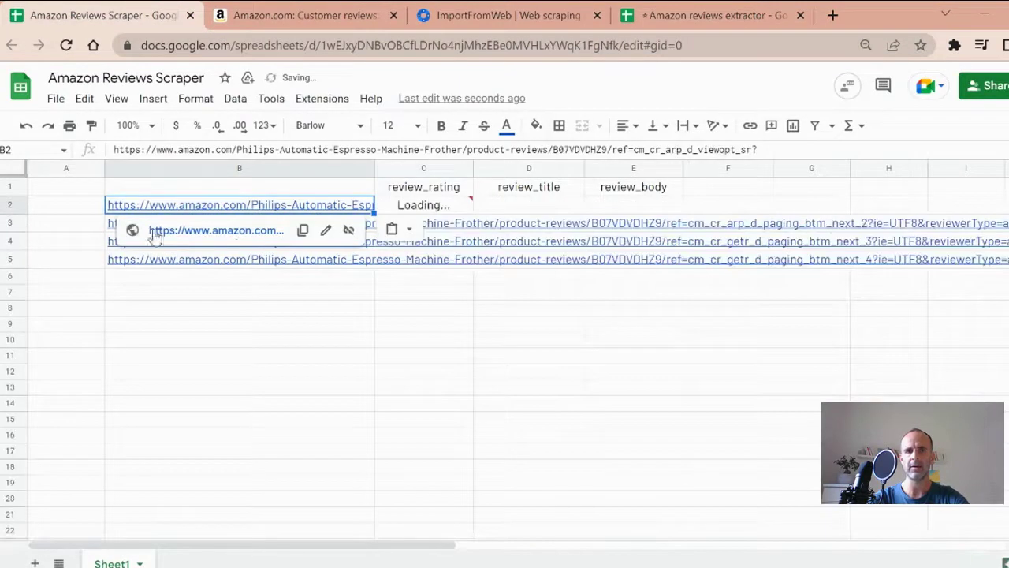
pyautogui.click(112, 224)
pyautogui.keyDown('shift'); pyautogui.click(116, 251); pyautogui.keyUp('shift')
pyautogui.moveTo(118, 257); pyautogui.dragTo(243, 294)
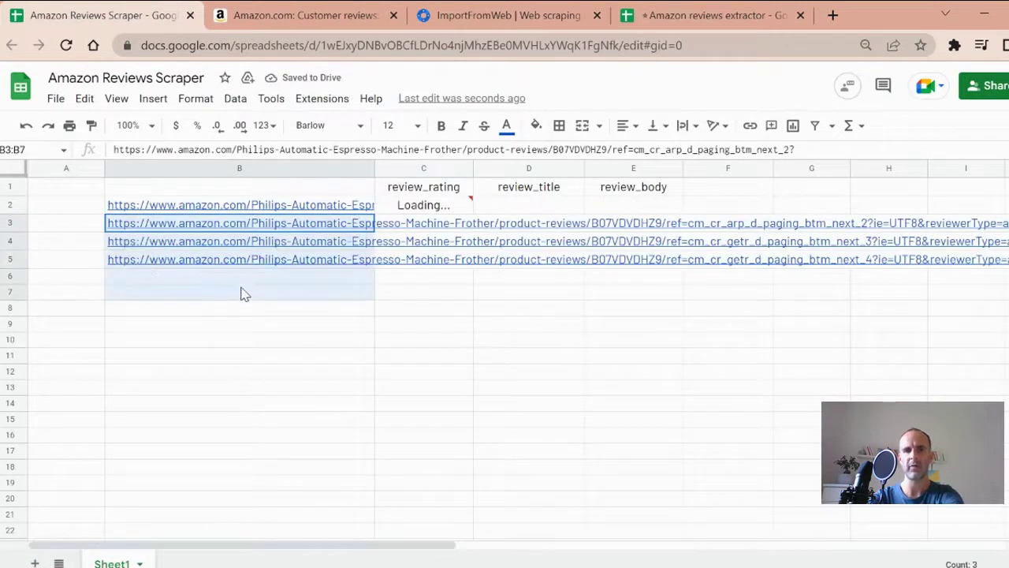
pyautogui.press('Delete')
# Check the new B2 URL and the ten imported 1-star reviews, ending with 'Watery Coffee'.
pyautogui.click(311, 305)
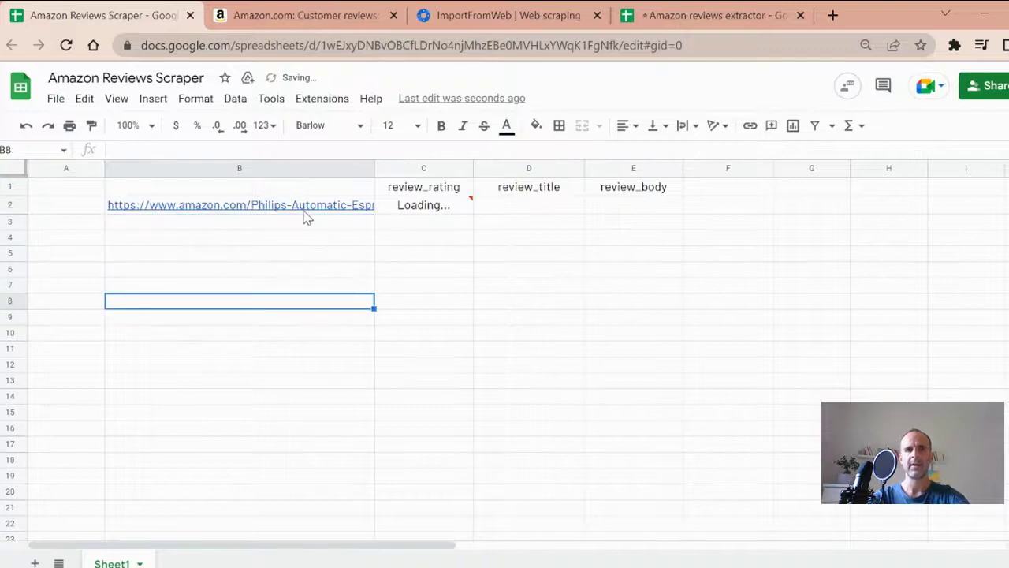
pyautogui.click(327, 207)
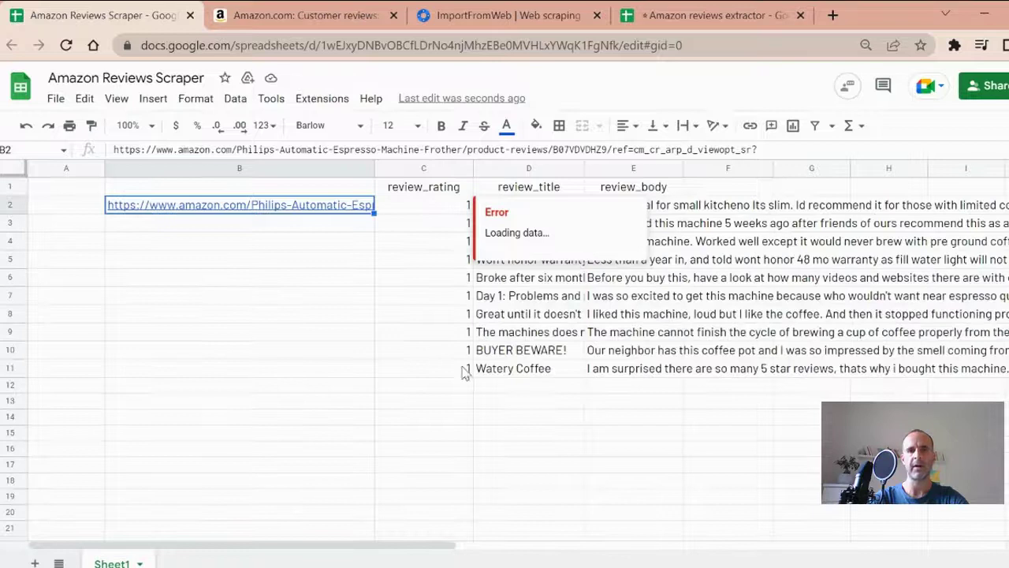
pyautogui.click(475, 371)
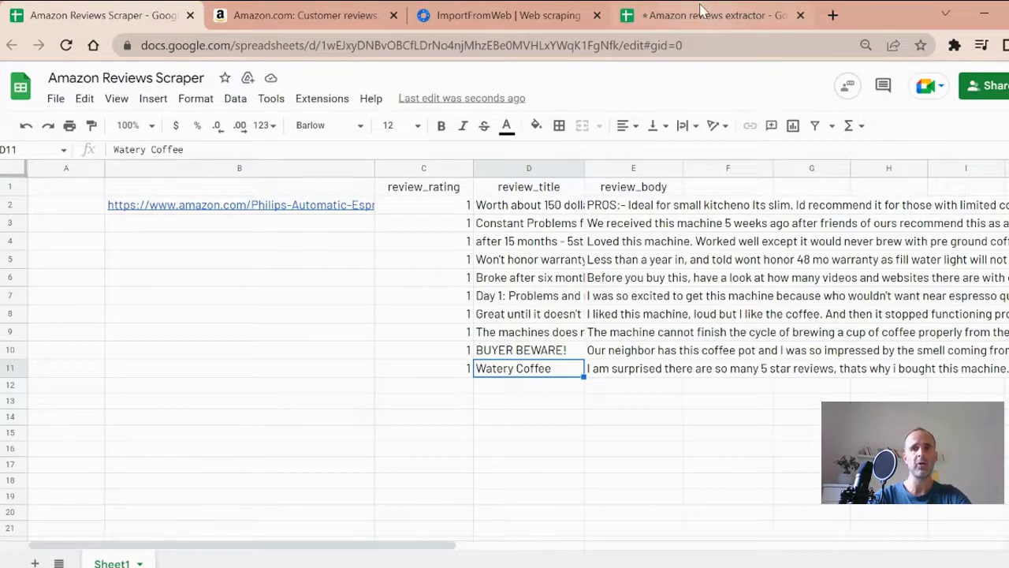
pyautogui.moveTo(701, 9)
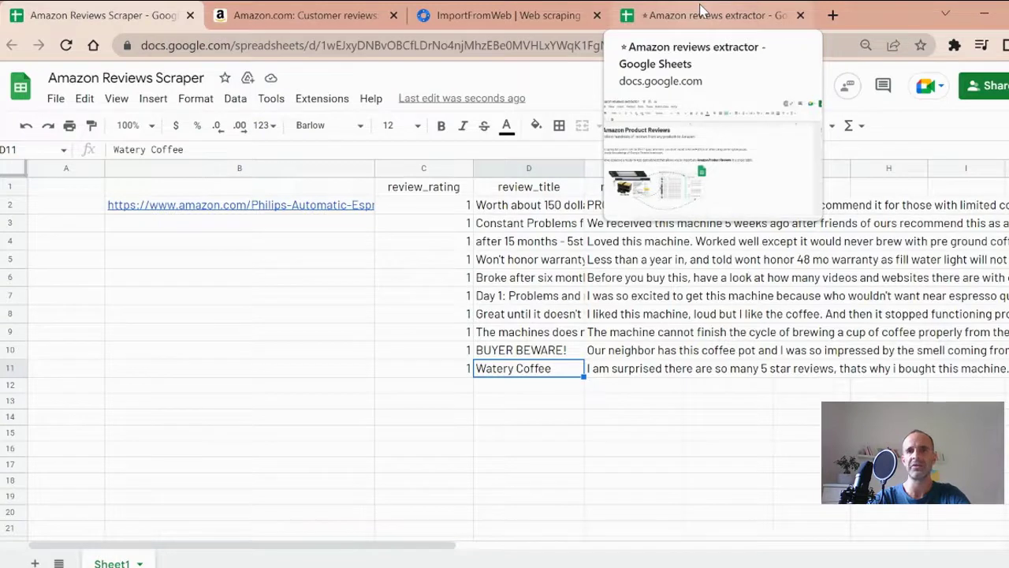
# Open the template's AMAZON REVIEWS EXTRACTOR sheet and check its Review Page URL entry.
pyautogui.click(701, 11)
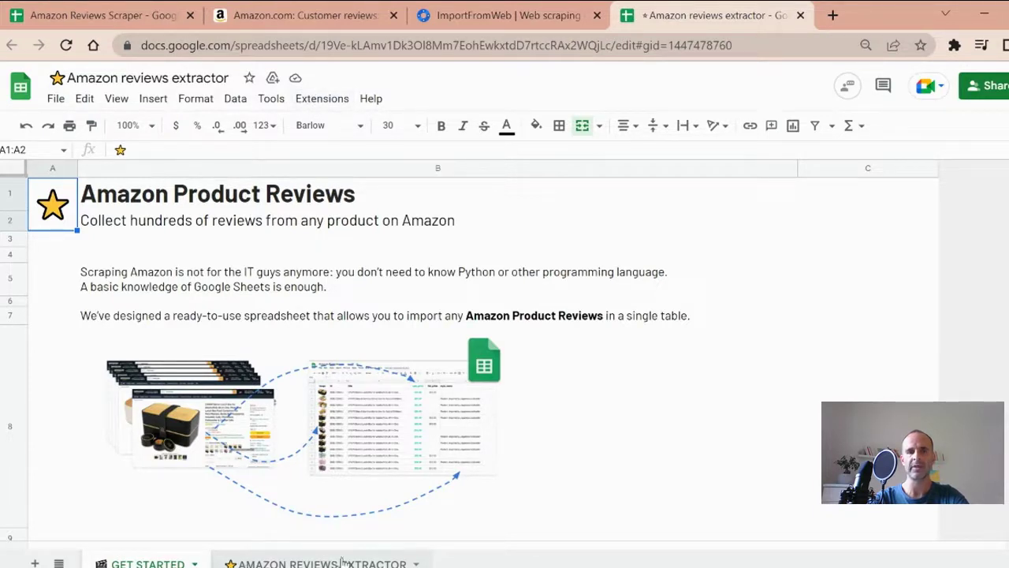
pyautogui.click(298, 561)
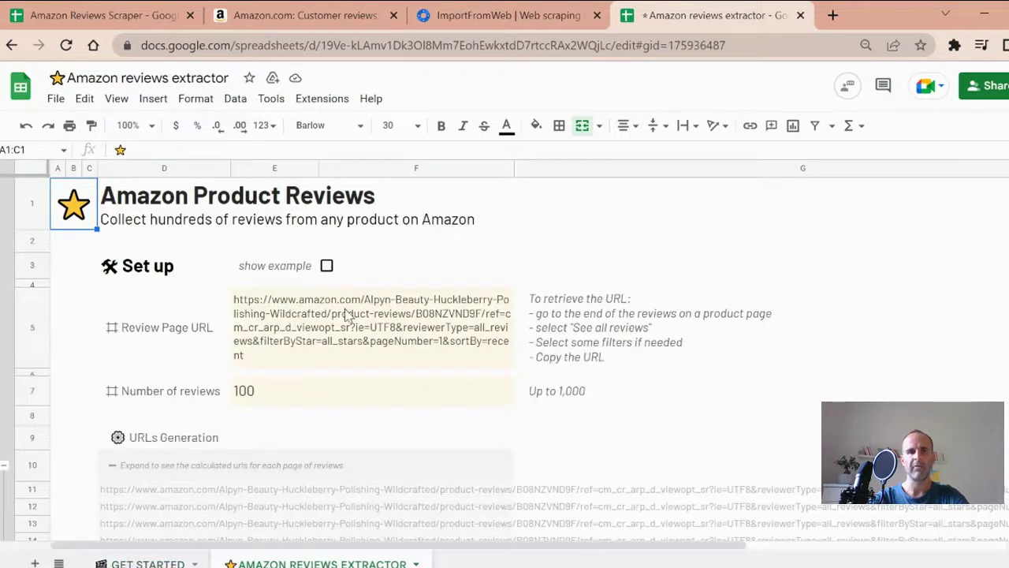
pyautogui.click(346, 316)
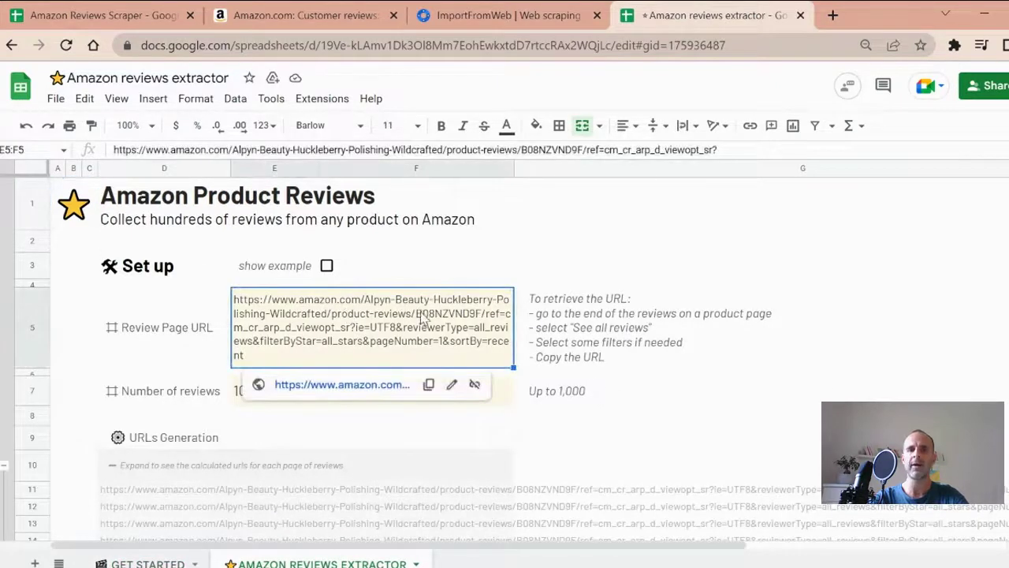
pyautogui.scroll(-8, 426, 319)
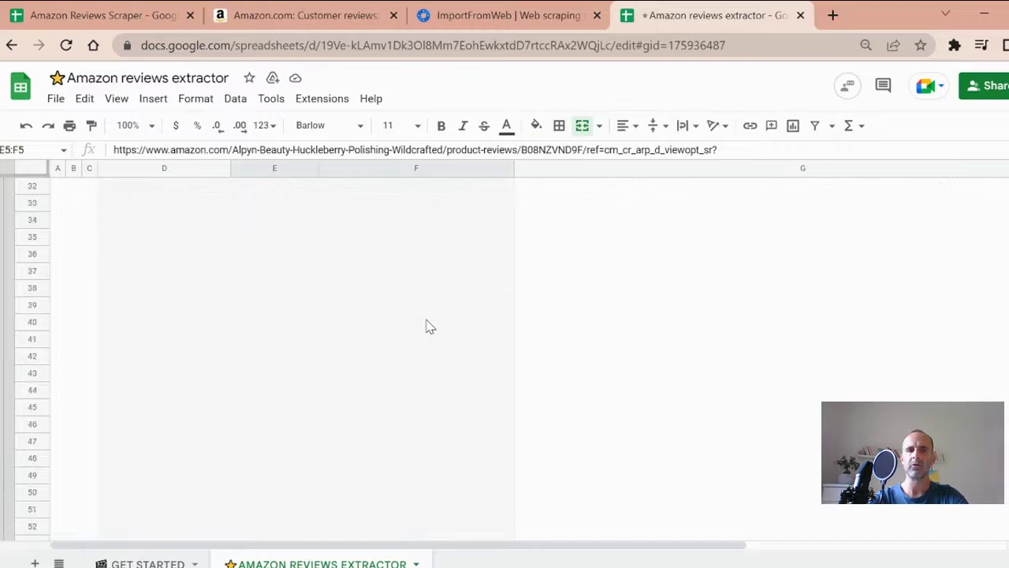
pyautogui.scroll(8, 426, 327)
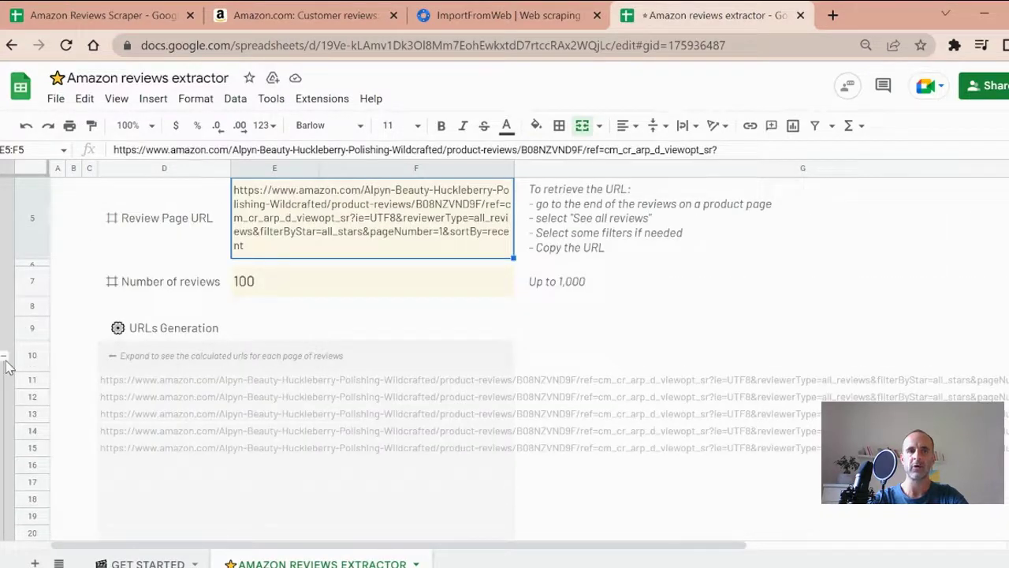
# Inspect the IMPORTFROMWEB formula and the fetched Alpyn Beauty reviews in the Results table.
pyautogui.scroll(-15, 299, 371)
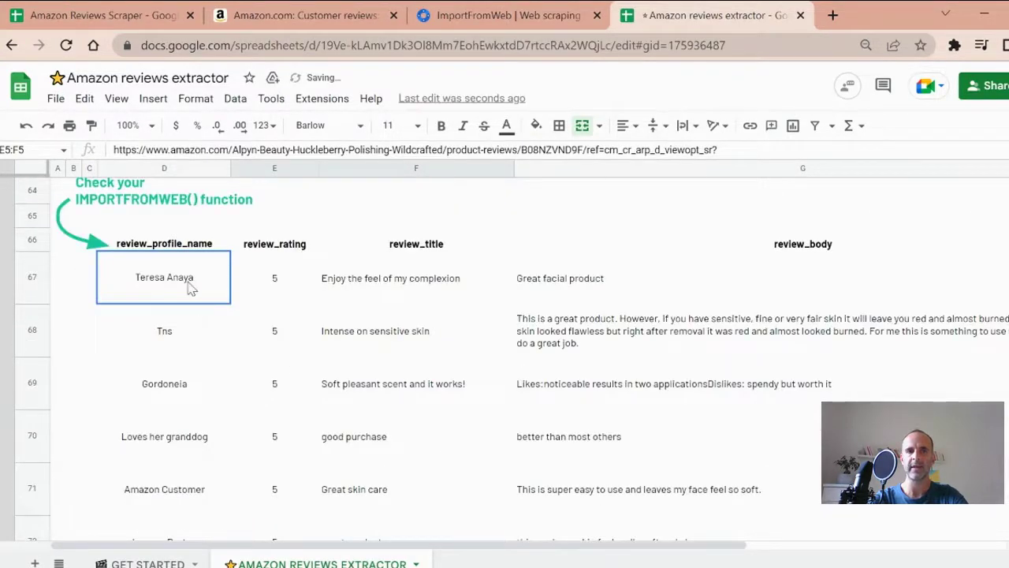
pyautogui.click(285, 290)
pyautogui.click(190, 286)
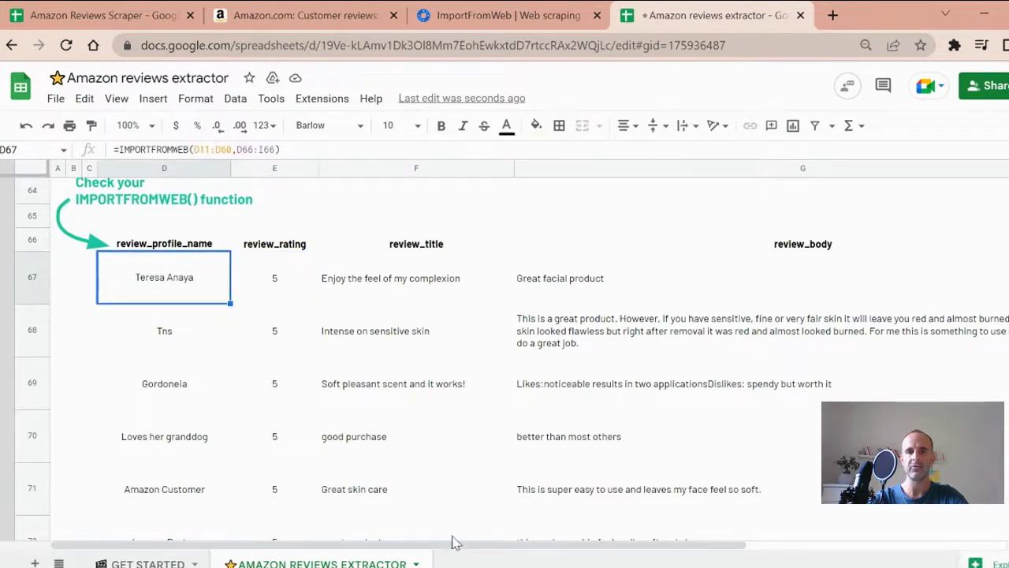
pyautogui.scroll(10, 490, 497)
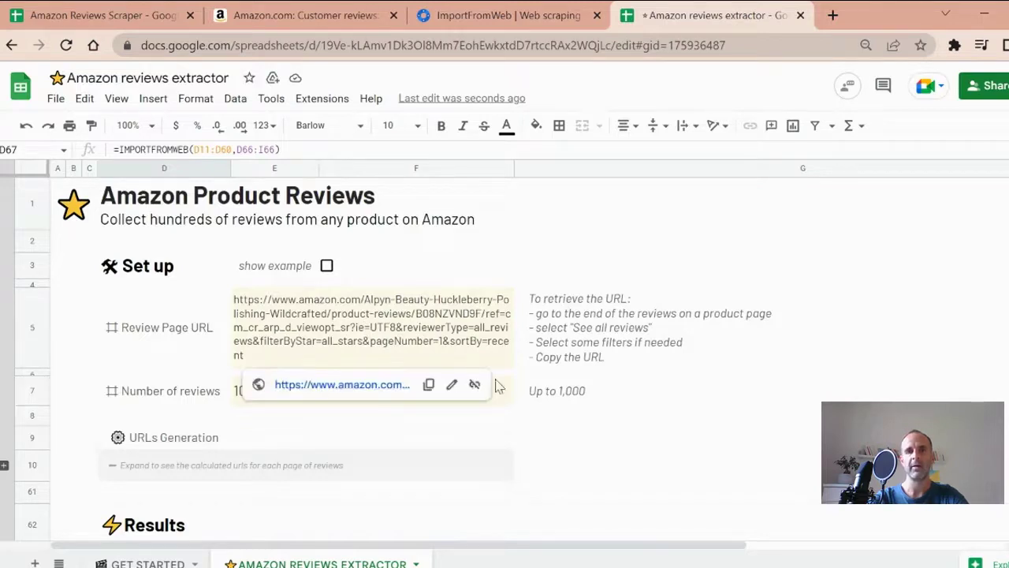
pyautogui.scroll(-3, 516, 392)
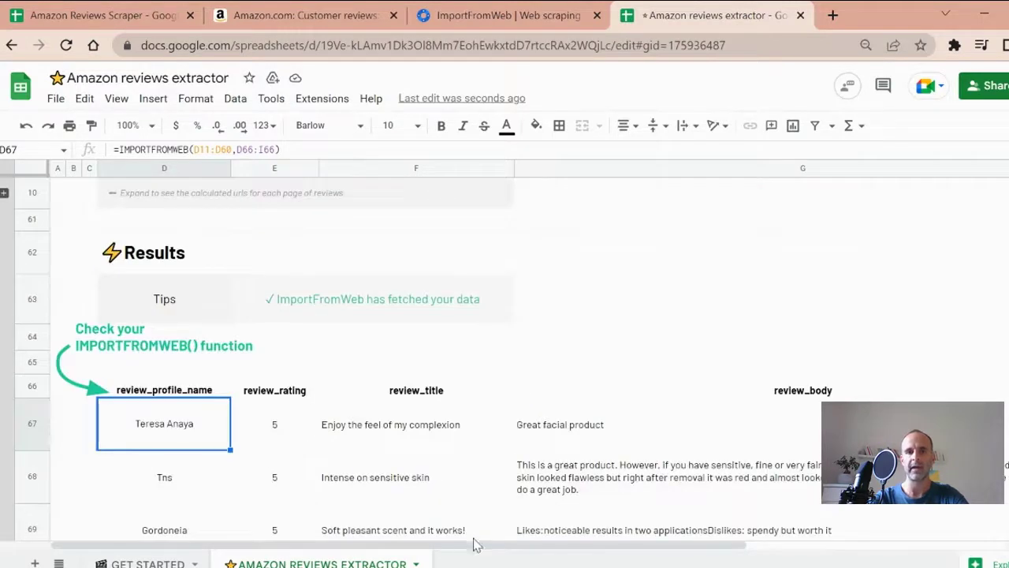
pyautogui.moveTo(484, 545); pyautogui.dragTo(705, 545)
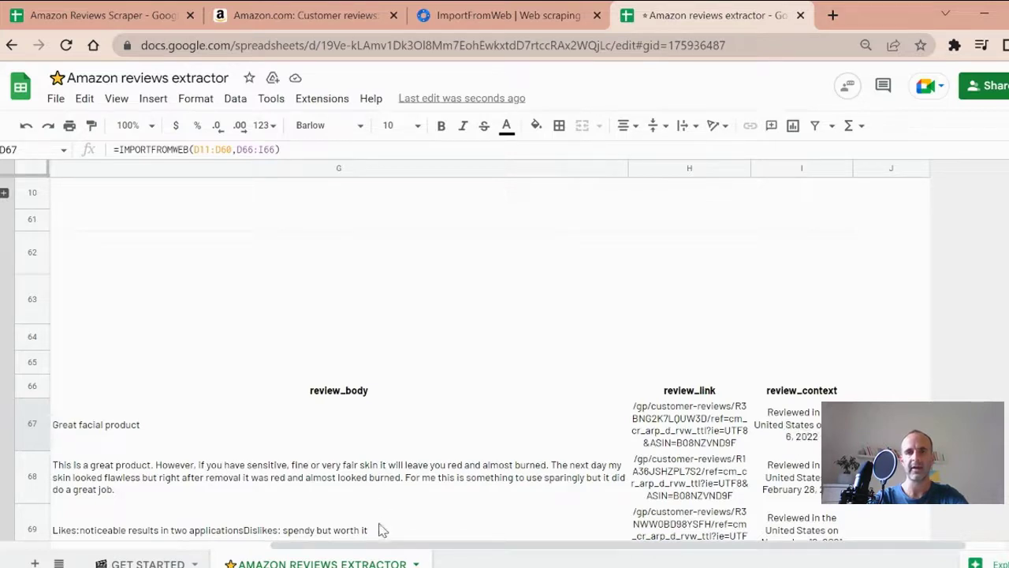
pyautogui.moveTo(515, 545); pyautogui.dragTo(394, 550)
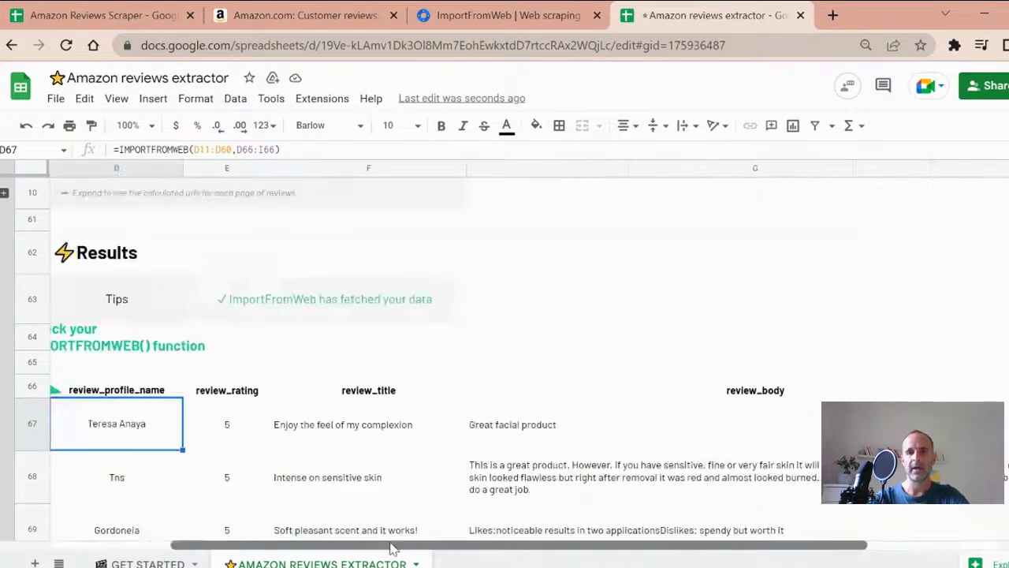